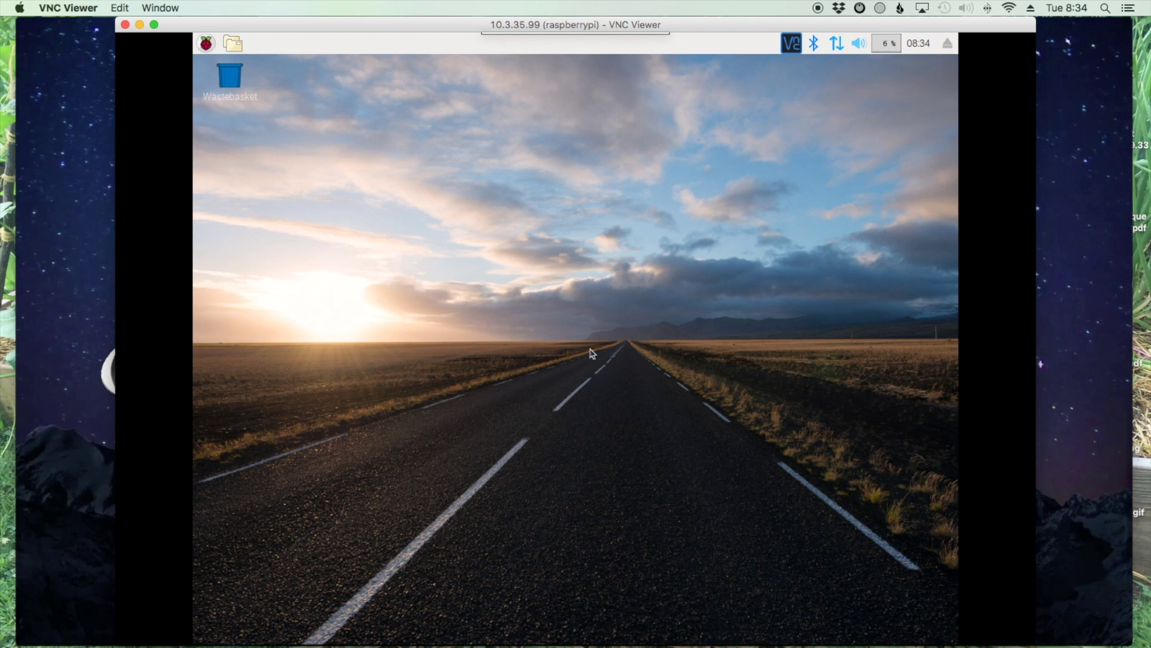
Open the raspberry applications menu on the Pi's remote desktop taskbar.
{"action": "left_click", "coordinate": [206, 43]}
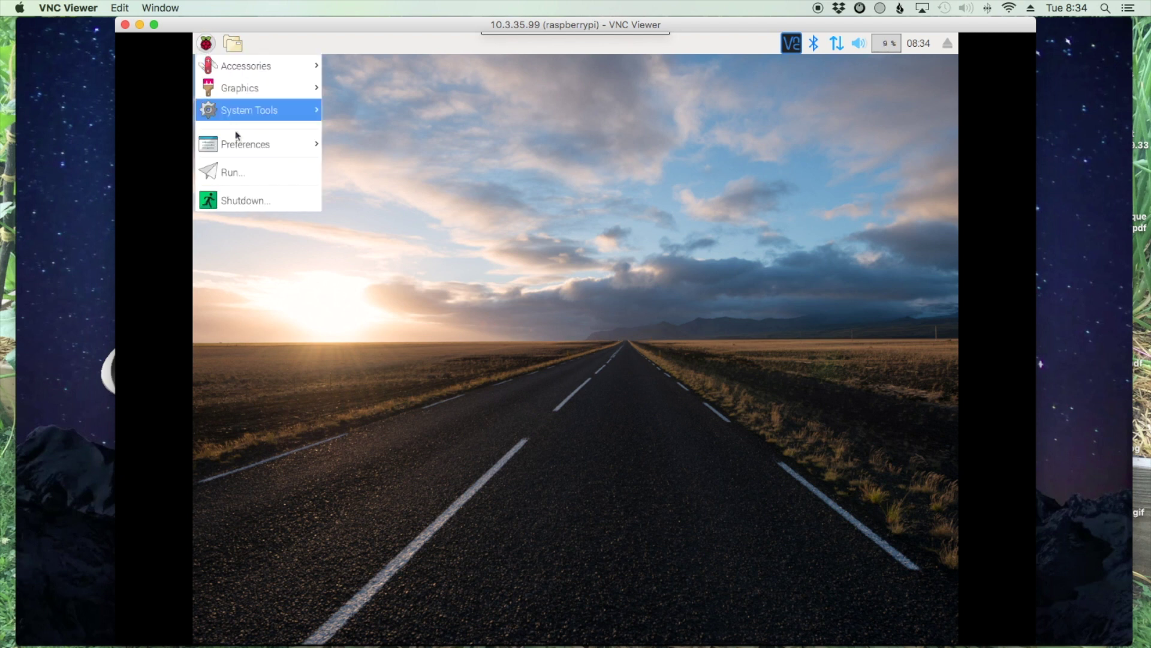
Launch Termit from System Tools and maximize the terminal window.
{"action": "mouse_move", "coordinate": [282, 116]}
{"action": "left_click", "coordinate": [358, 110]}
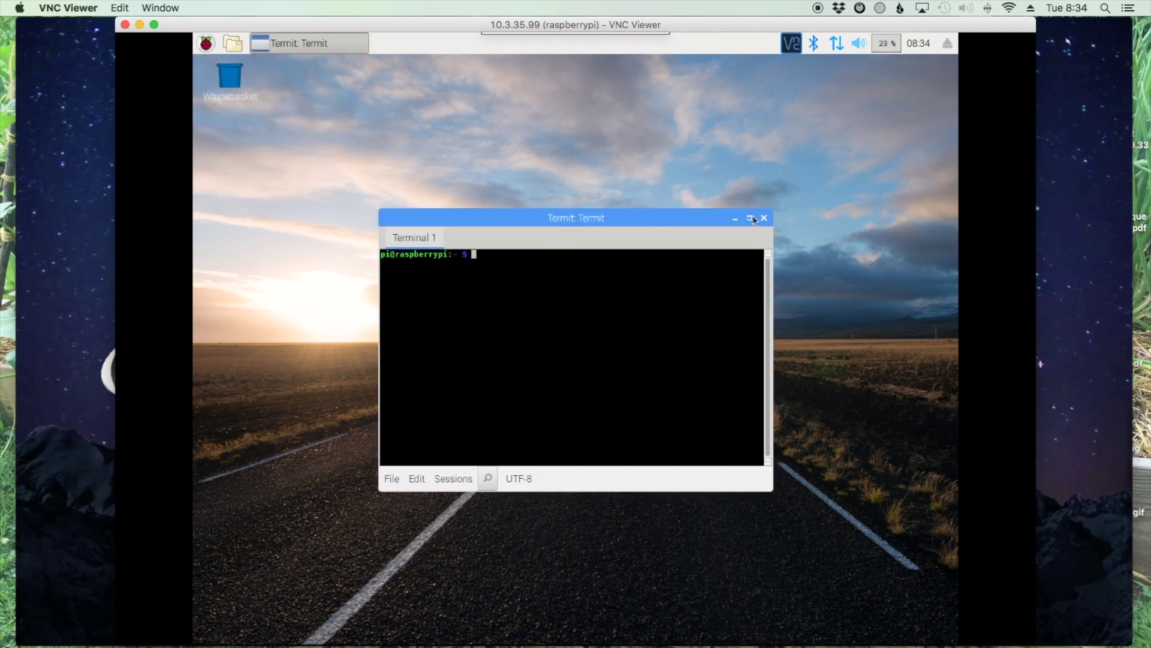
{"action": "left_click", "coordinate": [749, 218]}
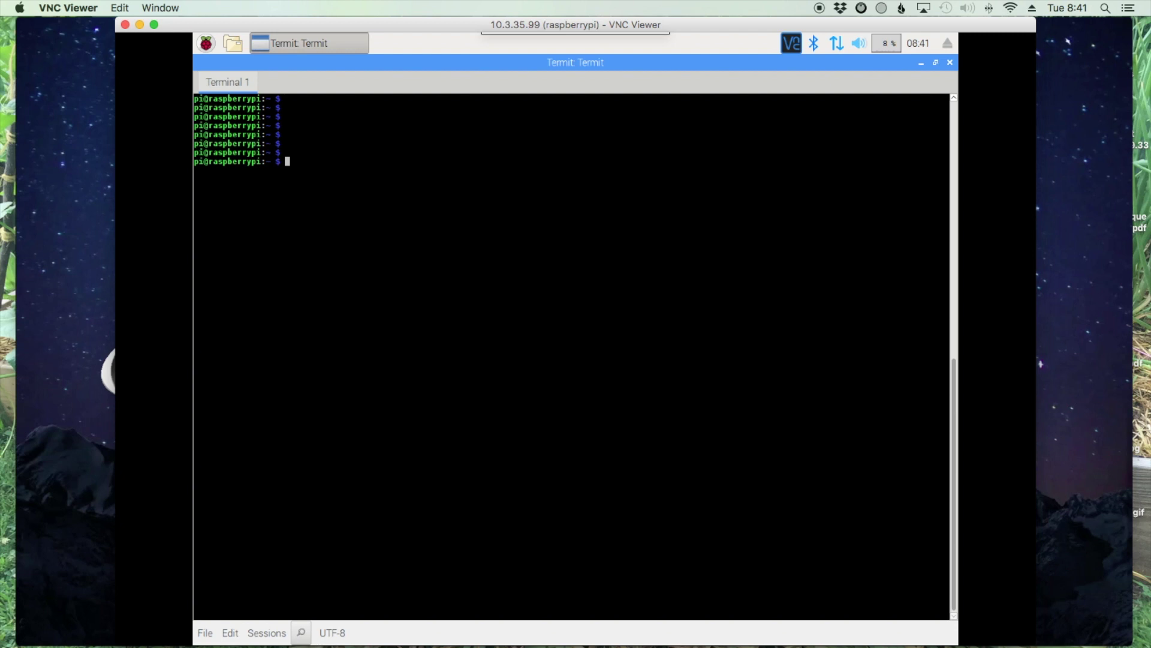
Install Dire Wolf with 'sudo apt-get install direwolf', confirming with y.
{"action": "type", "text": "sudo apr"}
{"action": "key", "text": "BackSpace"}
{"action": "type", "text": "t-get install direwolf"}
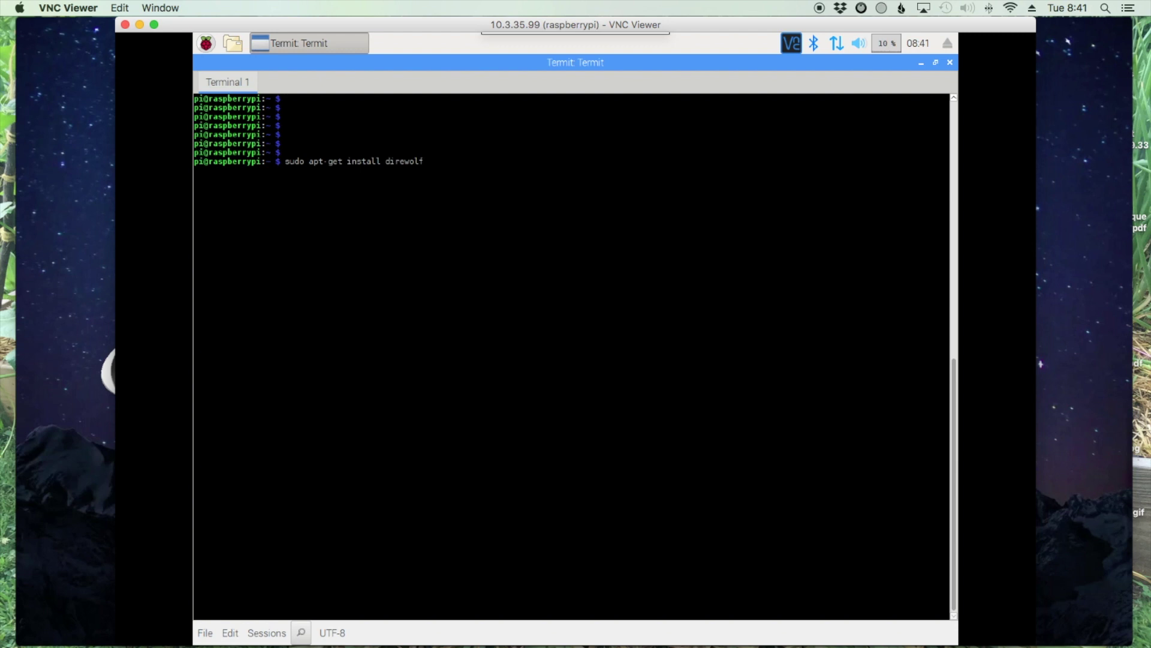
{"action": "key", "text": "Return"}
{"action": "type", "text": "y"}
{"action": "key", "text": "Return"}
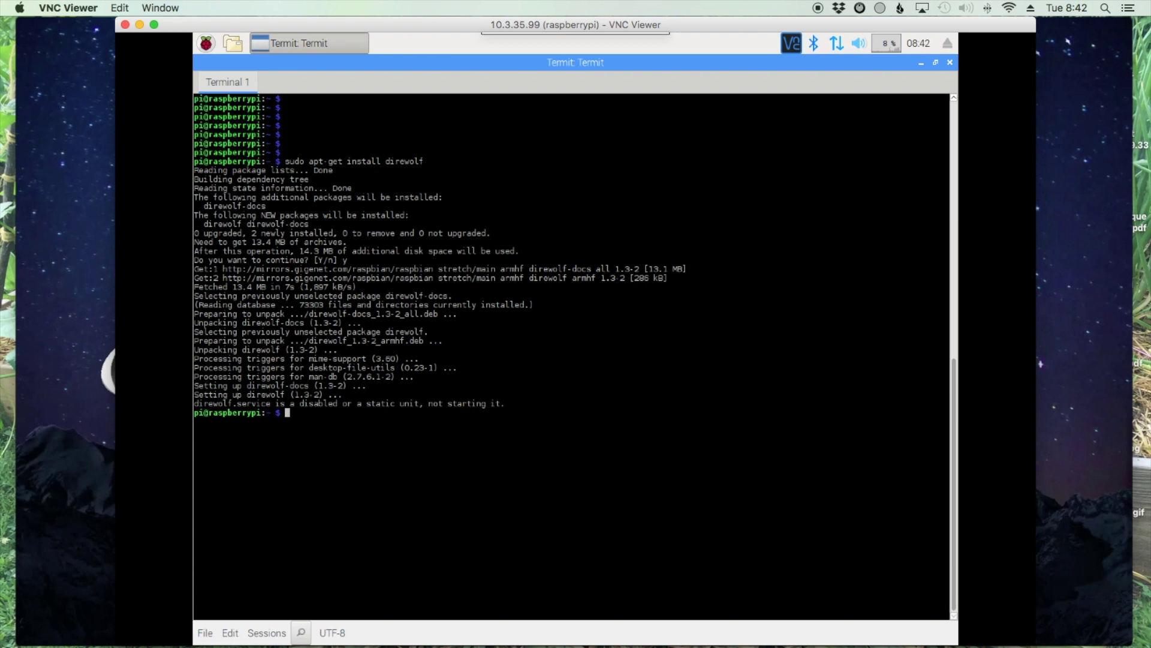
Clear the terminal and list the home folder to confirm direwolf.conf is present.
{"action": "type", "text": "clear"}
{"action": "key", "text": "Return"}
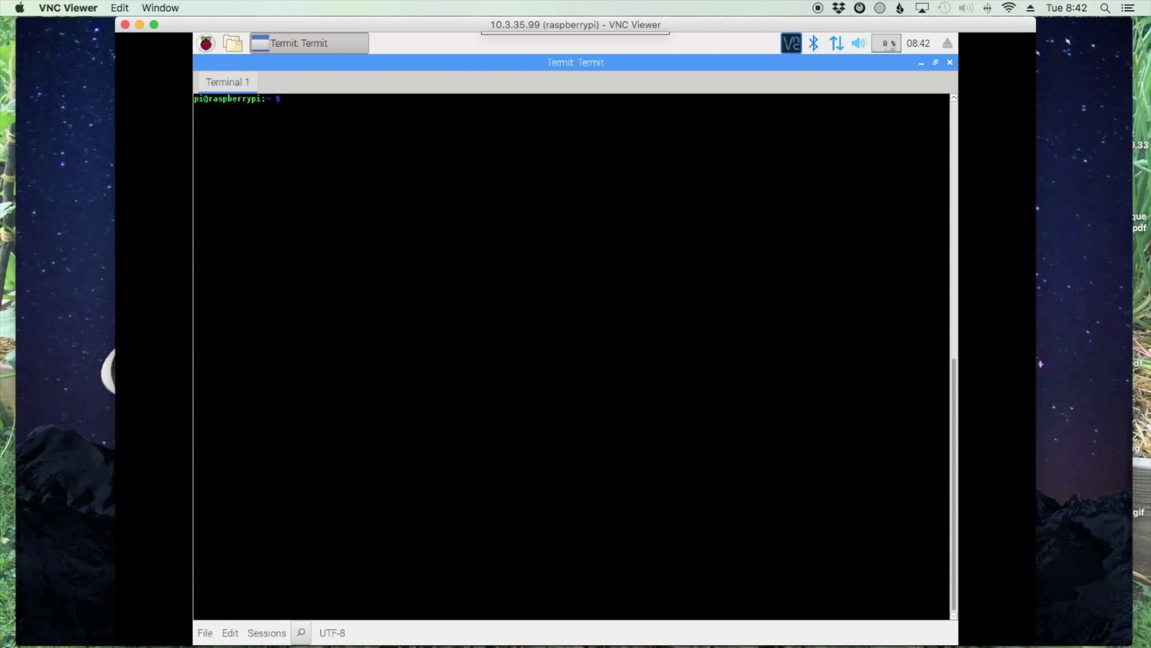
{"action": "type", "text": "ls"}
{"action": "key", "text": "Return"}
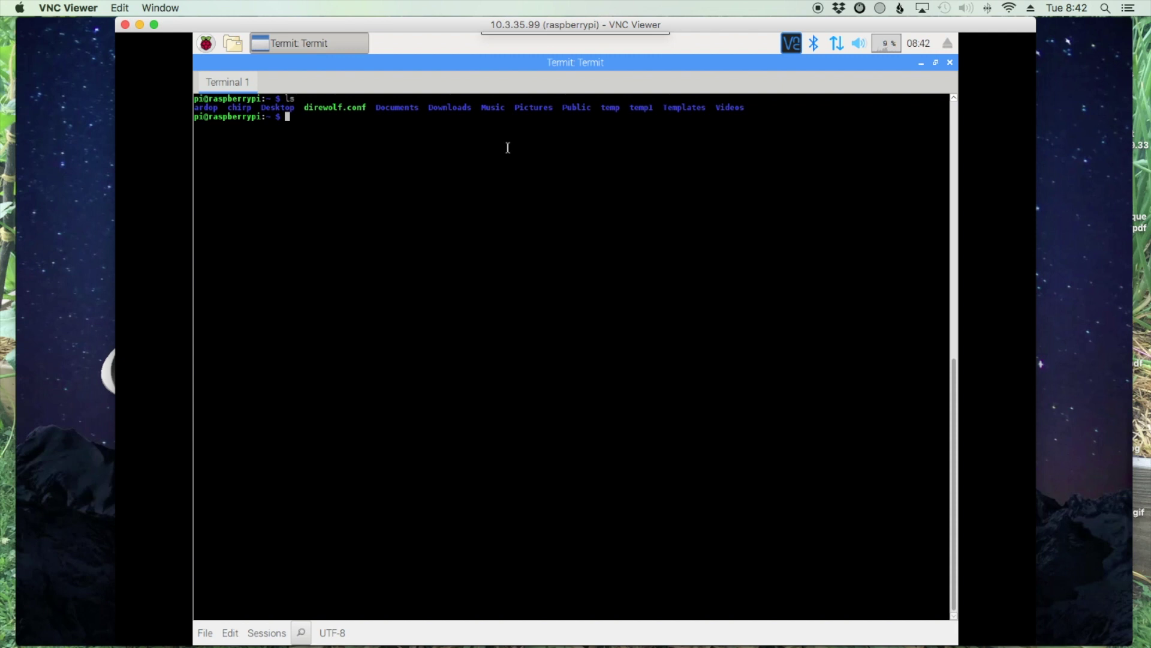
Install Xastir with 'sudo apt-get install xastir', answering Yes to non-superuser AX.25 access.
{"action": "type", "text": "clear"}
{"action": "key", "text": "Return"}
{"action": "key", "text": "Return"}
{"action": "key", "text": "Return"}
{"action": "key", "text": "Return"}
{"action": "key", "text": "Return"}
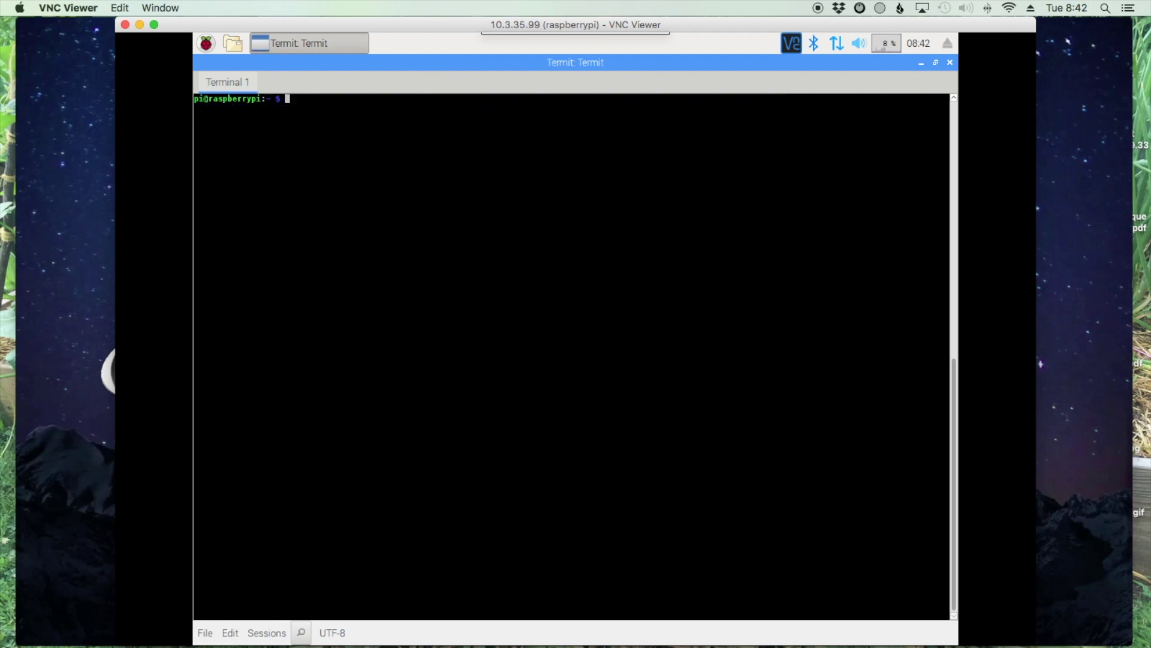
{"action": "key", "text": "Return"}
{"action": "key", "text": "Return"}
{"action": "key", "text": "Return"}
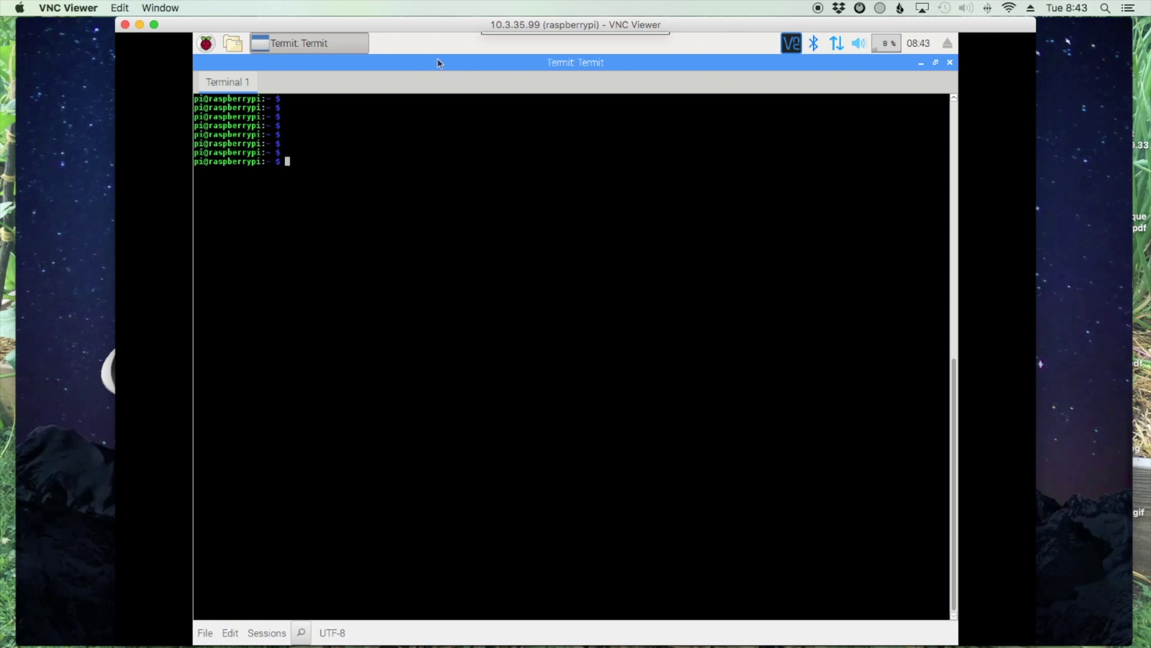
{"action": "type", "text": "sudo apt-get install xastir"}
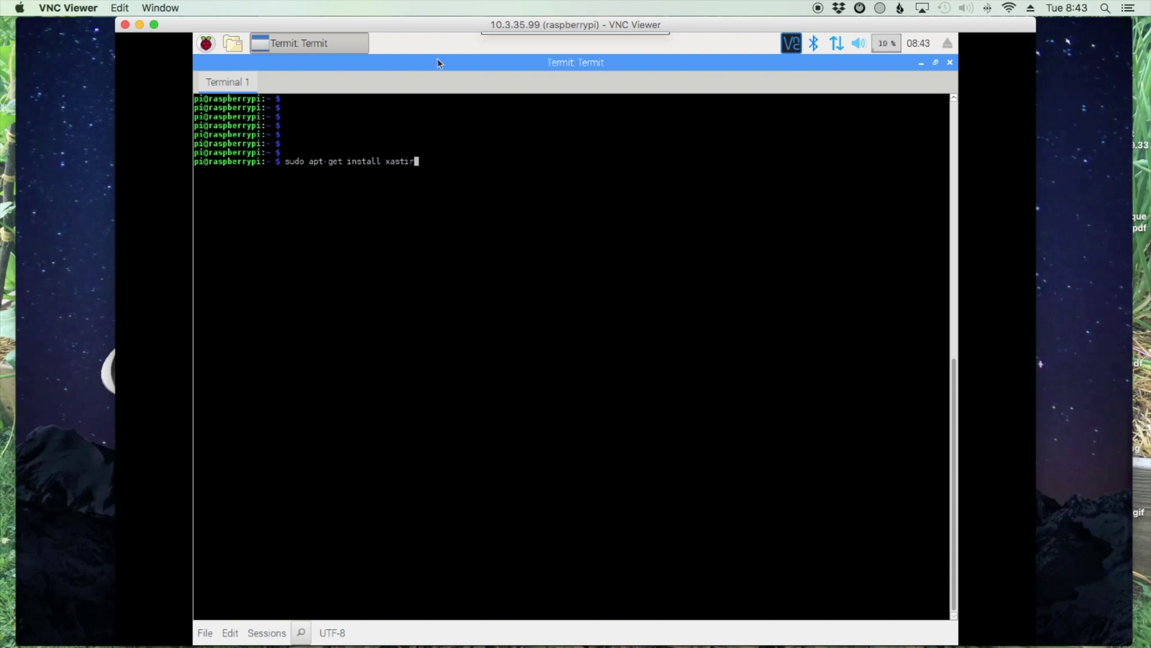
{"action": "key", "text": "Return"}
{"action": "type", "text": "y"}
{"action": "key", "text": "Return"}
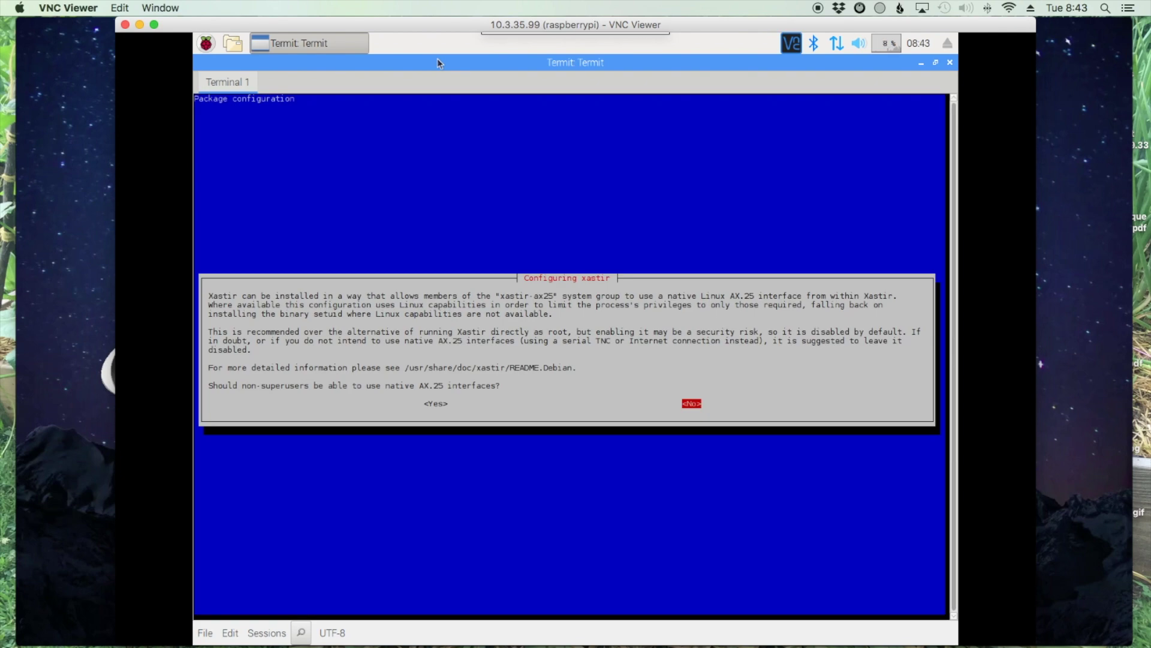
{"action": "key", "text": "Left"}
{"action": "key", "text": "Return"}
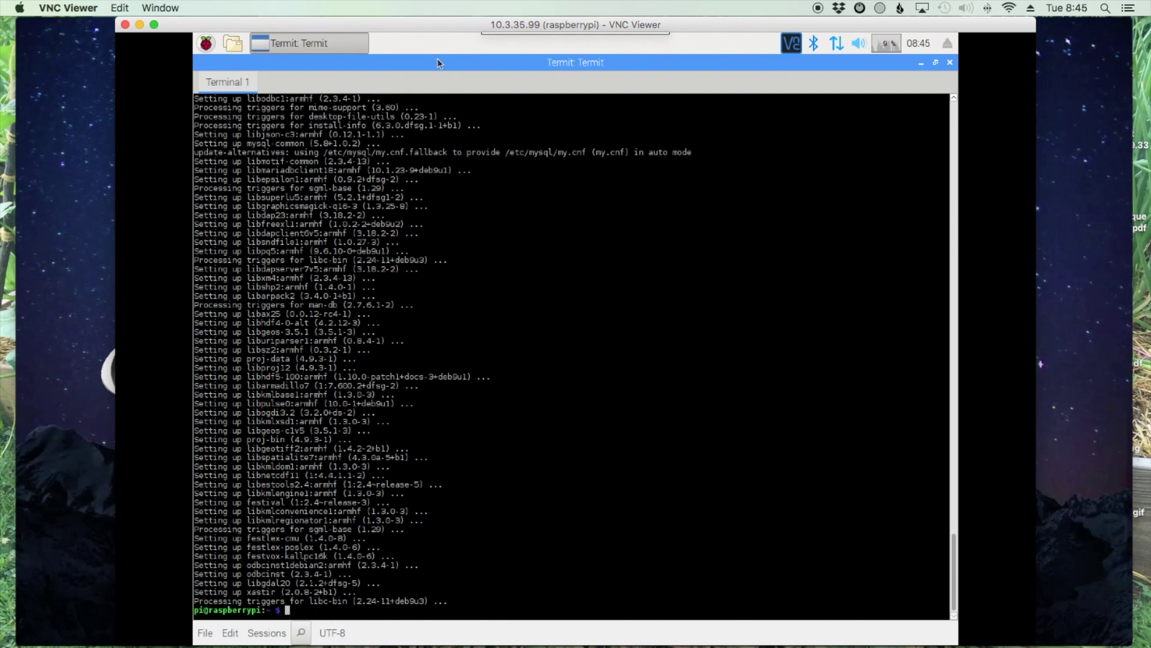
Clear the terminal and run 'arecord -l' to list audio capture hardware.
{"action": "type", "text": "clear"}
{"action": "key", "text": "Return"}
{"action": "key", "text": "Return"}
{"action": "key", "text": "Return"}
{"action": "key", "text": "Return"}
{"action": "key", "text": "Return"}
{"action": "key", "text": "Return"}
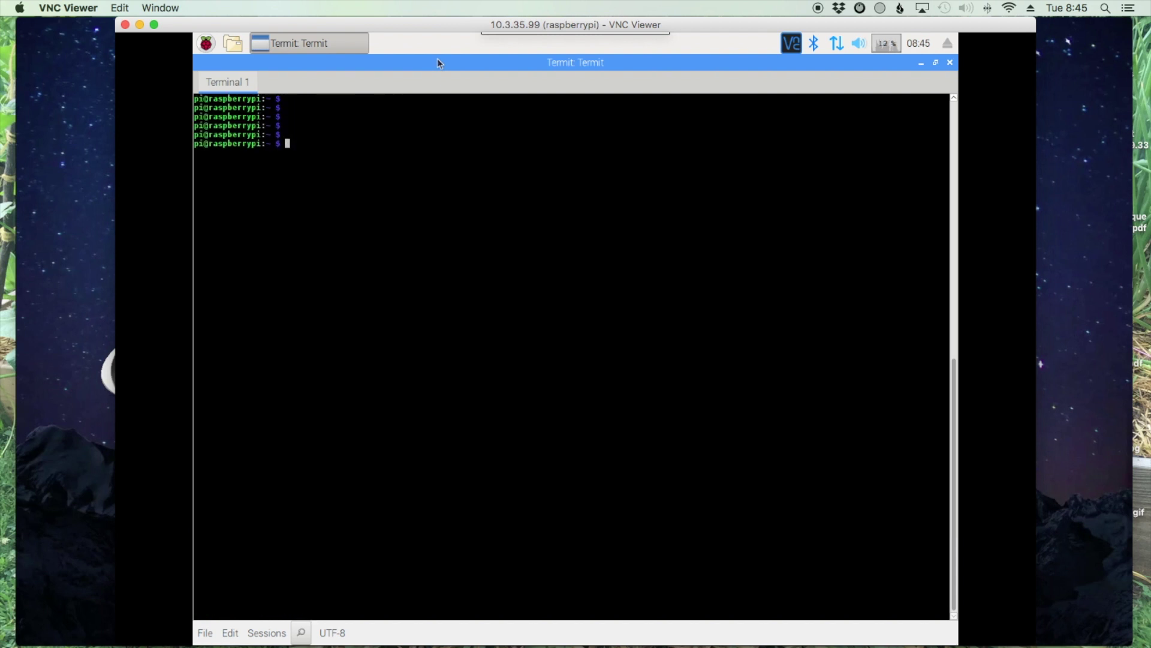
{"action": "type", "text": "arecord -l"}
{"action": "key", "text": "Return"}
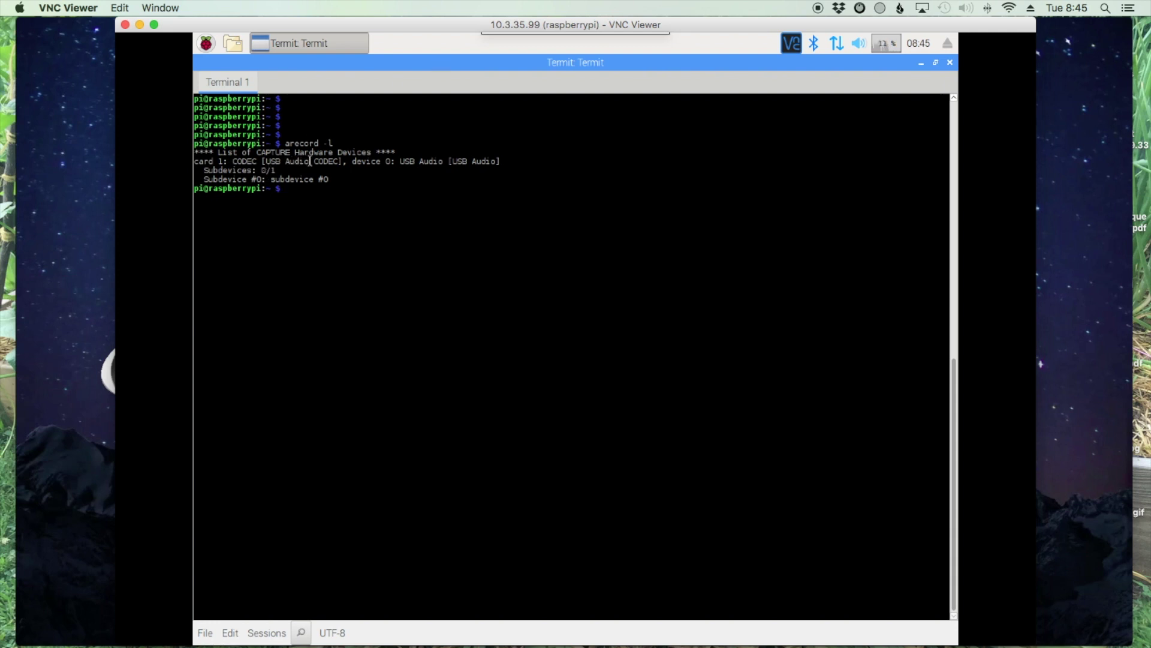
Note the USB Audio CODEC as card 1, device 0, and enter 'sudo nano direwolf.conf'.
{"action": "left_click", "coordinate": [218, 161]}
{"action": "double_click", "coordinate": [389, 161]}
{"action": "left_click", "coordinate": [322, 190]}
{"action": "type", "text": "sudo nano direwolf.conf"}
Open direwolf.conf in nano, check the ADEVICE plughw:1,0 line, and move to CHANNEL 0 settings.
{"action": "key", "text": "Return"}
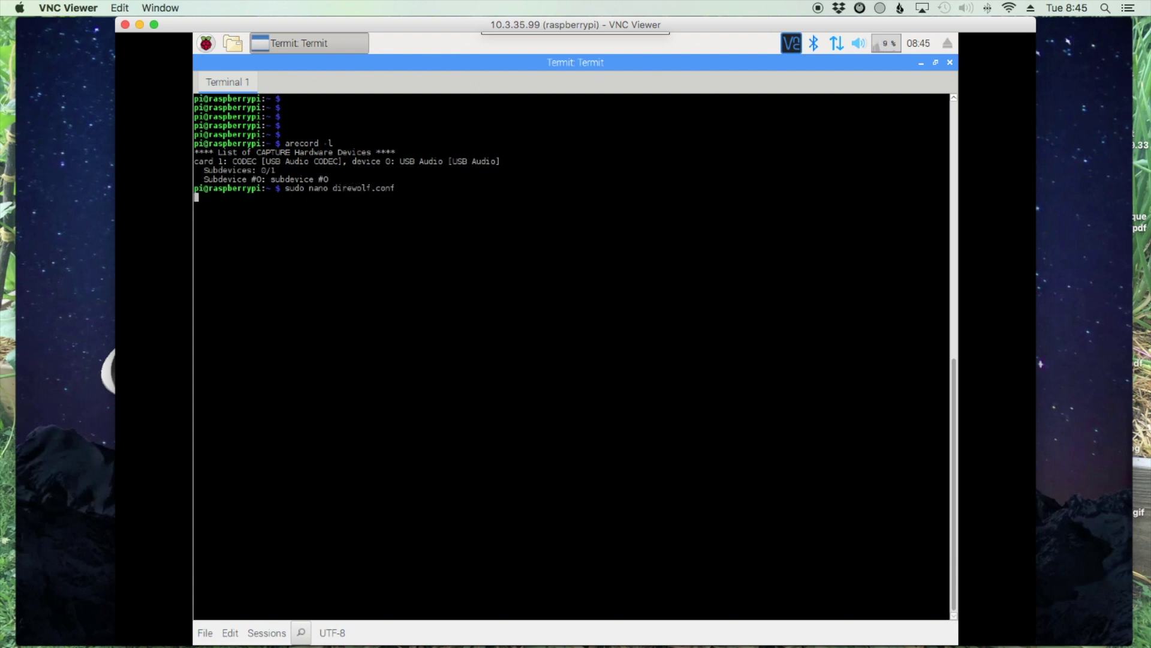
{"action": "key", "text": "Down"}
{"action": "key", "text": "Down"}
{"action": "key", "text": "Down"}
{"action": "key", "text": "Down"}
{"action": "key", "text": "Down"}
{"action": "key", "text": "Down"}
{"action": "key", "text": "Down"}
{"action": "key", "text": "Down"}
{"action": "key", "text": "Down"}
{"action": "key", "text": "Down"}
{"action": "key", "text": "Down"}
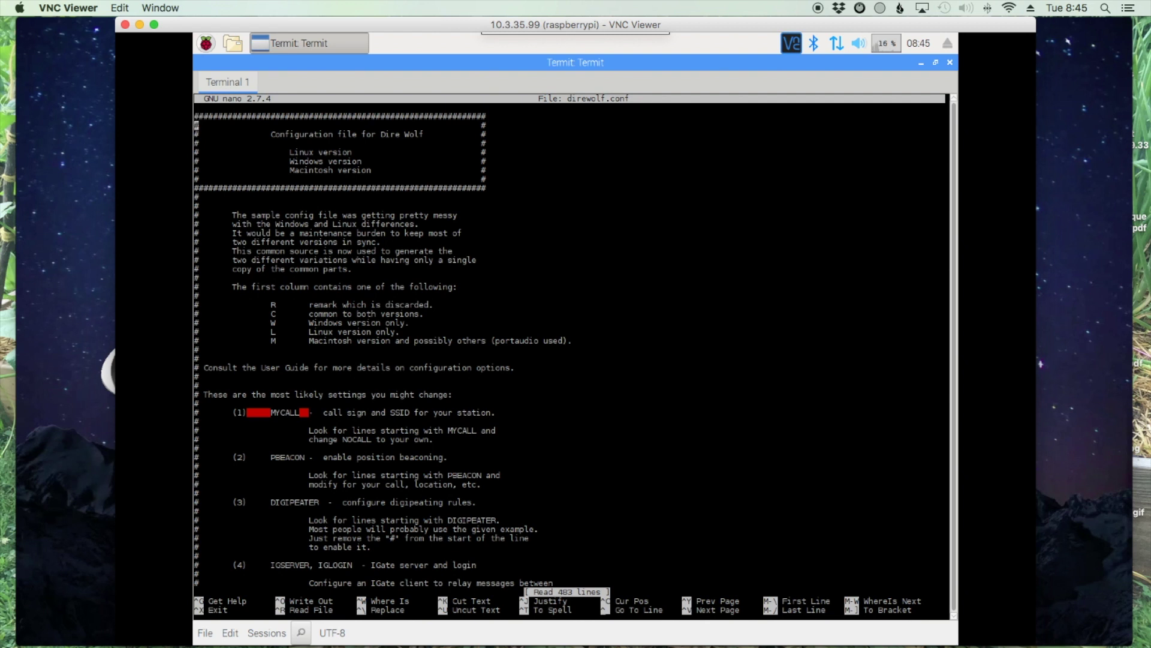
{"action": "key", "text": "Down"}
{"action": "key", "text": "Down"}
{"action": "key", "text": "Down"}
{"action": "key", "text": "Down"}
{"action": "key", "text": "Down"}
{"action": "key", "text": "Down"}
{"action": "key", "text": "Down"}
{"action": "key", "text": "Down"}
{"action": "key", "text": "Down"}
{"action": "key", "text": "Down"}
{"action": "key", "text": "Down"}
{"action": "key", "text": "Down"}
{"action": "key", "text": "Down"}
{"action": "key", "text": "Down"}
{"action": "key", "text": "Down"}
{"action": "key", "text": "Down"}
{"action": "key", "text": "Down"}
{"action": "key", "text": "Down"}
{"action": "key", "text": "Down"}
{"action": "key", "text": "Down"}
{"action": "key", "text": "Page_Down"}
{"action": "key", "text": "Down"}
{"action": "key", "text": "Down"}
{"action": "key", "text": "Down"}
{"action": "key", "text": "Down"}
{"action": "key", "text": "Down"}
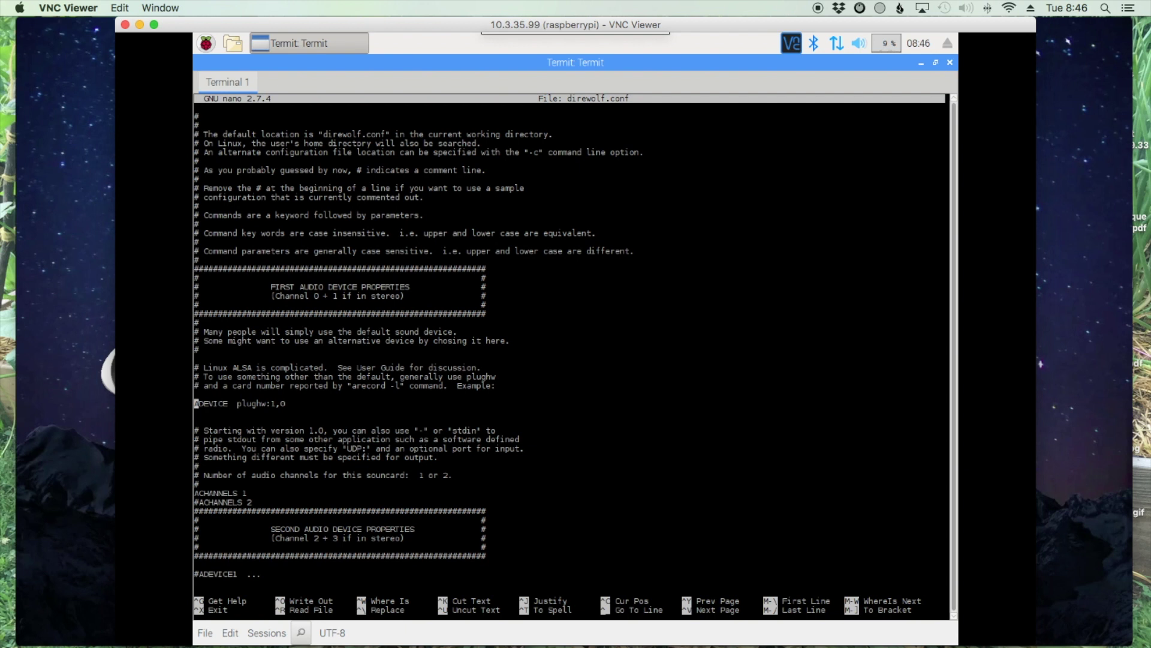
{"action": "key", "text": "Right"}
{"action": "key", "text": "Right"}
{"action": "key", "text": "Right"}
{"action": "key", "text": "Right"}
{"action": "key", "text": "Right"}
{"action": "key", "text": "Right"}
{"action": "key", "text": "Right"}
{"action": "key", "text": "Right"}
{"action": "key", "text": "Right"}
{"action": "key", "text": "Right"}
{"action": "key", "text": "Right"}
{"action": "key", "text": "Right"}
{"action": "key", "text": "Right"}
{"action": "key", "text": "Right"}
{"action": "key", "text": "Right"}
{"action": "key", "text": "Right"}
{"action": "key", "text": "Right"}
{"action": "key", "text": "Left"}
{"action": "key", "text": "Down"}
{"action": "key", "text": "Down"}
{"action": "key", "text": "Down"}
{"action": "key", "text": "Down"}
{"action": "key", "text": "Down"}
{"action": "key", "text": "Down"}
{"action": "key", "text": "Down"}
{"action": "key", "text": "Down"}
{"action": "key", "text": "Down"}
{"action": "key", "text": "Down"}
{"action": "key", "text": "Down"}
{"action": "key", "text": "Down"}
{"action": "key", "text": "Down"}
{"action": "key", "text": "Down"}
{"action": "key", "text": "Down"}
{"action": "key", "text": "Down"}
{"action": "key", "text": "Down"}
{"action": "key", "text": "Down"}
{"action": "key", "text": "Down"}
{"action": "key", "text": "Down"}
{"action": "key", "text": "Down"}
{"action": "key", "text": "Down"}
{"action": "key", "text": "Down"}
{"action": "key", "text": "Down"}
{"action": "key", "text": "Down"}
{"action": "key", "text": "Down"}
{"action": "key", "text": "Down"}
{"action": "key", "text": "Down"}
{"action": "key", "text": "Down"}
{"action": "key", "text": "Down"}
{"action": "key", "text": "Down"}
{"action": "key", "text": "Down"}
{"action": "key", "text": "Down"}
{"action": "key", "text": "Down"}
{"action": "key", "text": "Down"}
{"action": "key", "text": "Down"}
{"action": "key", "text": "Down"}
{"action": "key", "text": "Down"}
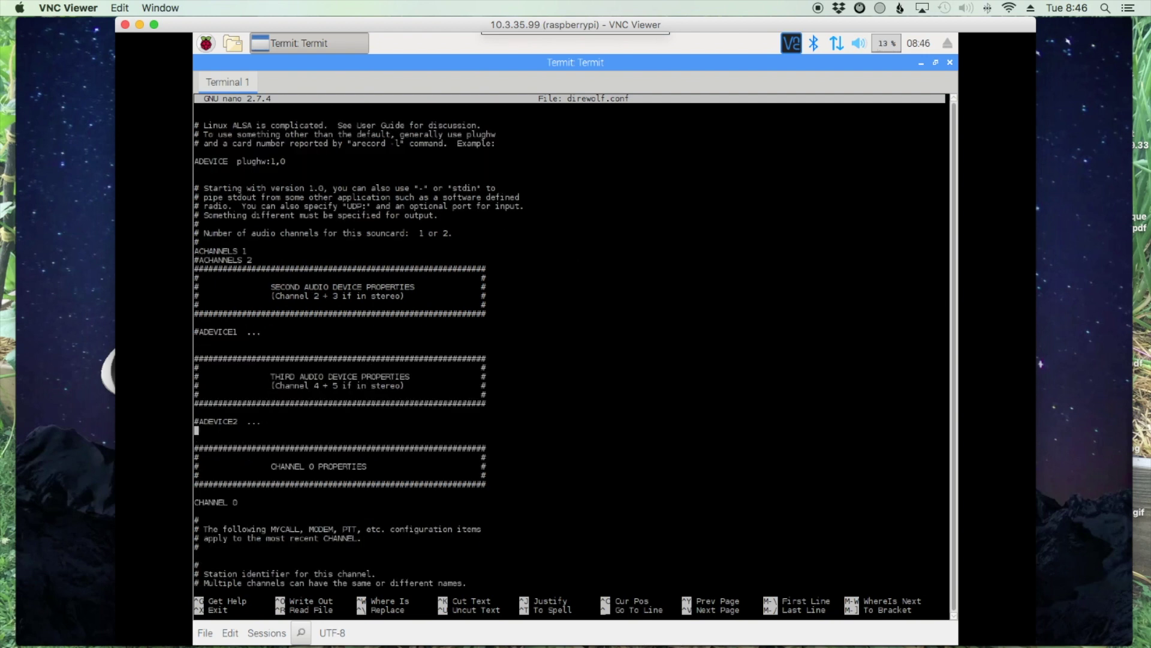
{"action": "key", "text": "Down"}
{"action": "key", "text": "Down"}
{"action": "key", "text": "Down"}
{"action": "key", "text": "Down"}
{"action": "key", "text": "Down"}
{"action": "key", "text": "Down"}
{"action": "key", "text": "Down"}
{"action": "key", "text": "Down"}
{"action": "key", "text": "Down"}
{"action": "key", "text": "Down"}
{"action": "key", "text": "Down"}
{"action": "key", "text": "Down"}
{"action": "key", "text": "Down"}
Replace NOCALL with the station call sign and uncomment the MODEM 300 1600:1800 line.
{"action": "key", "text": "End"}
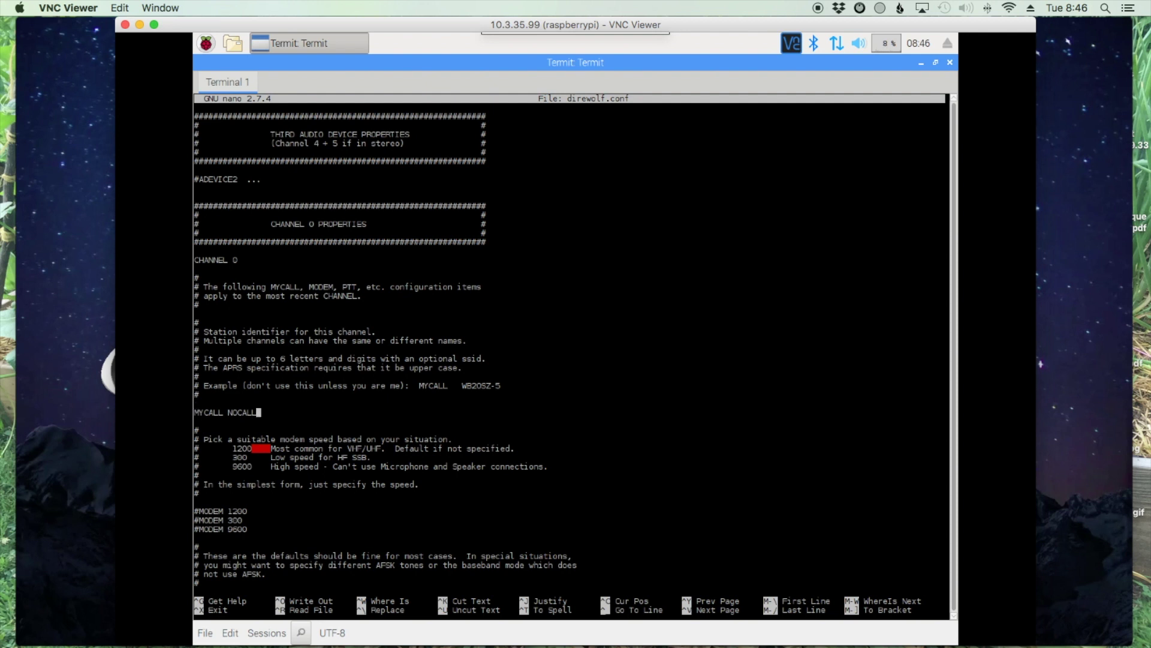
{"action": "key", "text": "BackSpace"}
{"action": "key", "text": "BackSpace"}
{"action": "key", "text": "BackSpace"}
{"action": "key", "text": "BackSpace"}
{"action": "key", "text": "BackSpace"}
{"action": "key", "text": "BackSpace"}
{"action": "type", "text": "km4ack"}
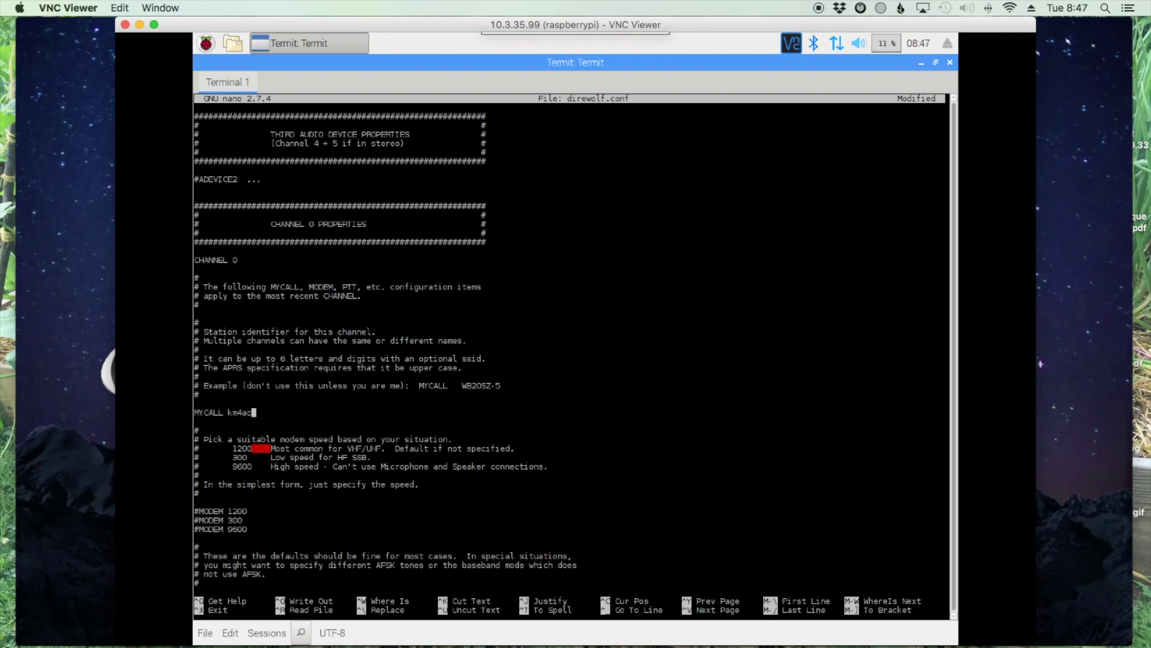
{"action": "key", "text": "Down"}
{"action": "key", "text": "Down"}
{"action": "key", "text": "Down"}
{"action": "key", "text": "Down"}
{"action": "key", "text": "Down"}
{"action": "key", "text": "Down"}
{"action": "key", "text": "Down"}
{"action": "key", "text": "Down"}
{"action": "key", "text": "Down"}
{"action": "key", "text": "Down"}
{"action": "key", "text": "Down"}
{"action": "key", "text": "Down"}
{"action": "key", "text": "Down"}
{"action": "key", "text": "Down"}
{"action": "key", "text": "Down"}
{"action": "key", "text": "Down"}
{"action": "key", "text": "Down"}
{"action": "key", "text": "Down"}
{"action": "key", "text": "Down"}
{"action": "key", "text": "Down"}
{"action": "key", "text": "Down"}
{"action": "key", "text": "Down"}
{"action": "key", "text": "Down"}
{"action": "key", "text": "Down"}
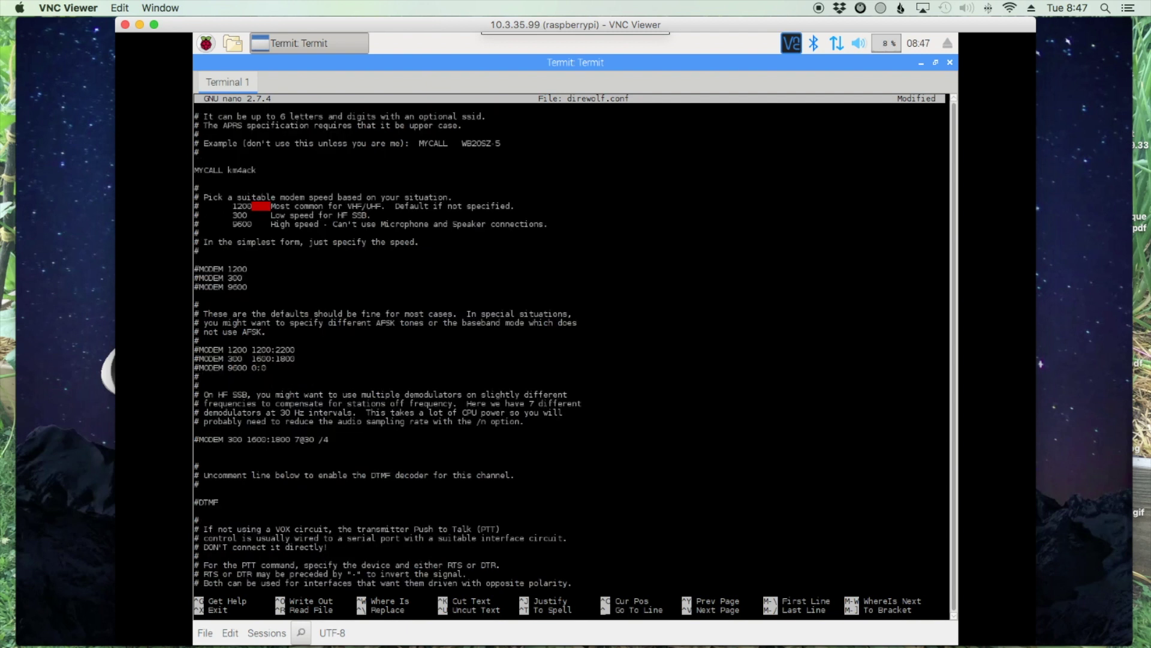
{"action": "key", "text": "Up"}
{"action": "key", "text": "Up"}
{"action": "key", "text": "Up"}
{"action": "key", "text": "Left"}
{"action": "key", "text": "Left"}
{"action": "key", "text": "Left"}
{"action": "key", "text": "Left"}
{"action": "key", "text": "Left"}
{"action": "key", "text": "Left"}
{"action": "key", "text": "Left"}
{"action": "key", "text": "Left"}
{"action": "key", "text": "Left"}
{"action": "key", "text": "Left"}
{"action": "key", "text": "Left"}
{"action": "key", "text": "Left"}
{"action": "key", "text": "BackSpace"}
Save direwolf.conf and exit nano.
{"action": "key", "text": "ctrl+x"}
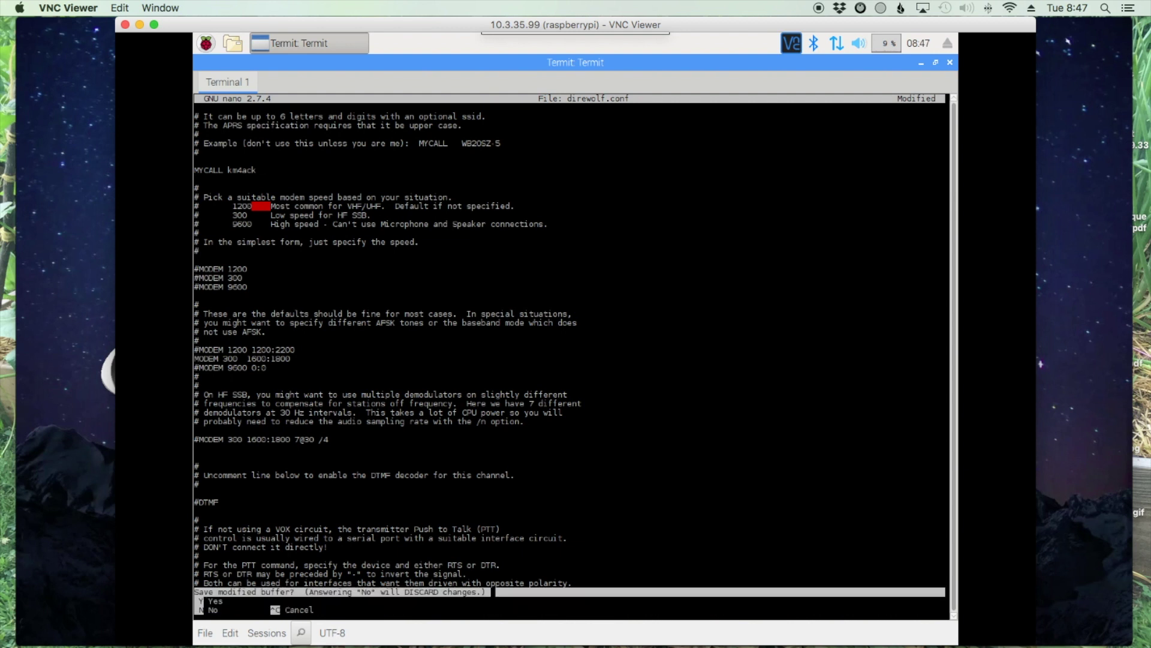
{"action": "key", "text": "y"}
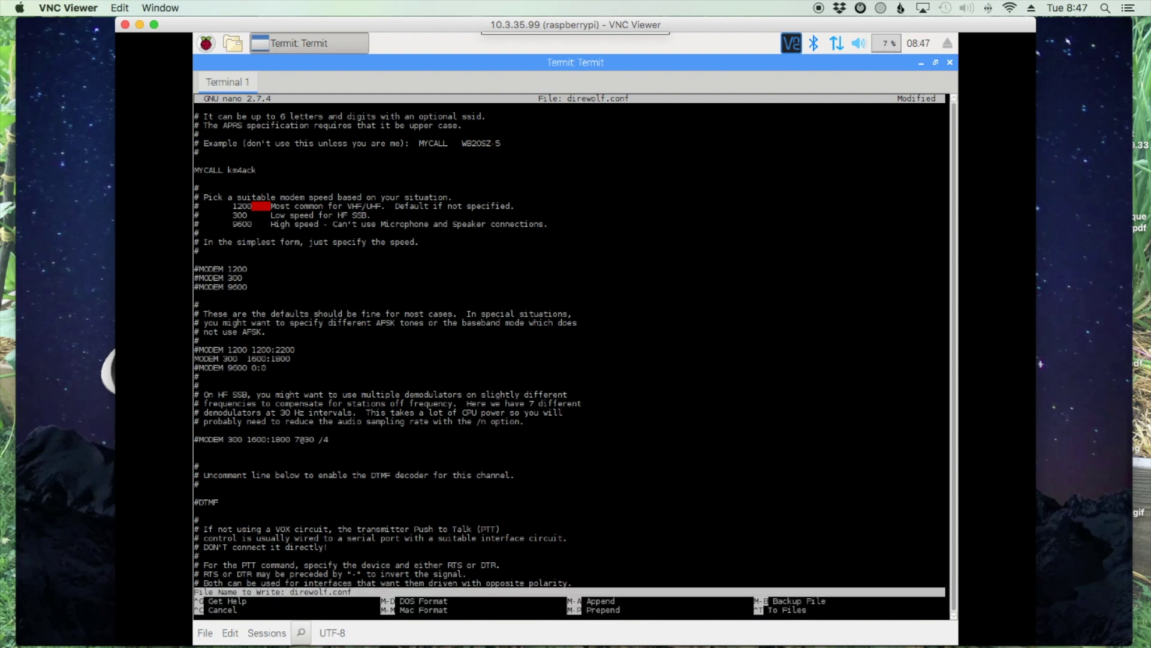
{"action": "key", "text": "Return"}
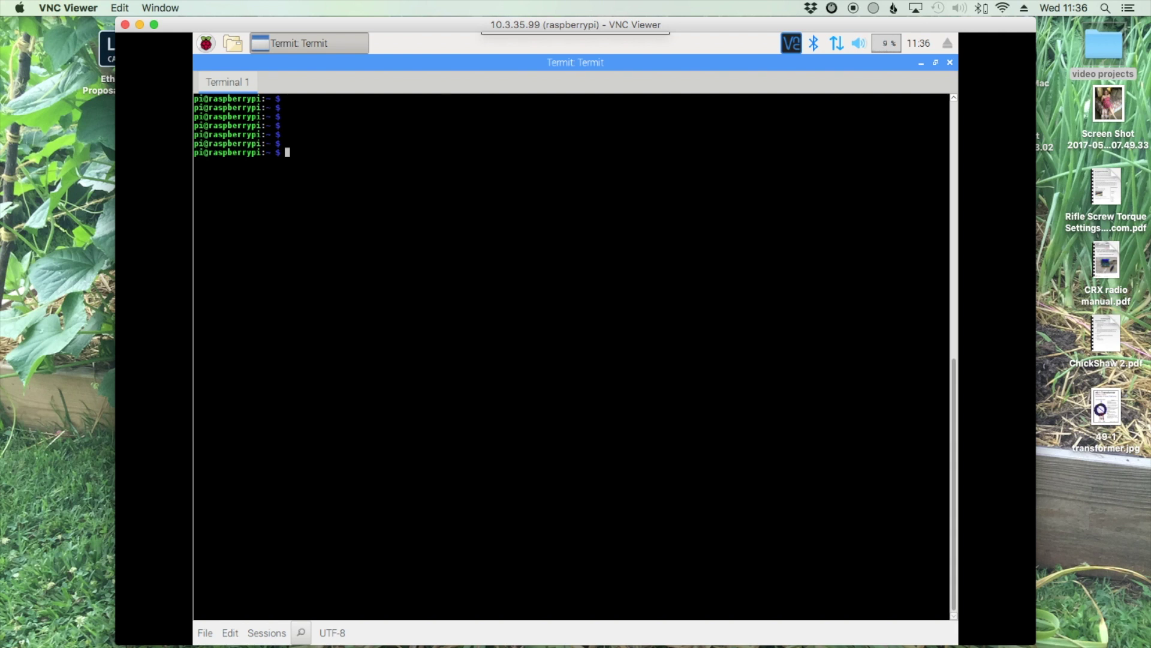
Run direwolf and highlight its 'Device or resource busy' error for plughw:1,0.
{"action": "type", "text": "direwolf"}
{"action": "key", "text": "Return"}
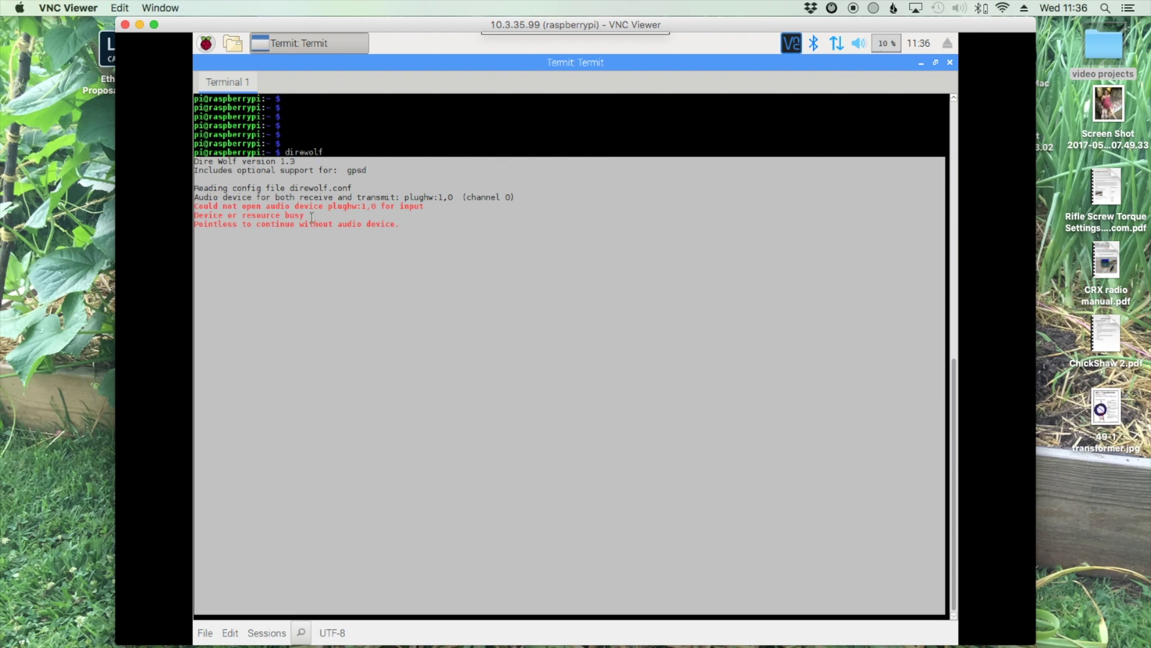
{"action": "left_click_drag", "start_coordinate": [313, 215], "coordinate": [201, 216]}
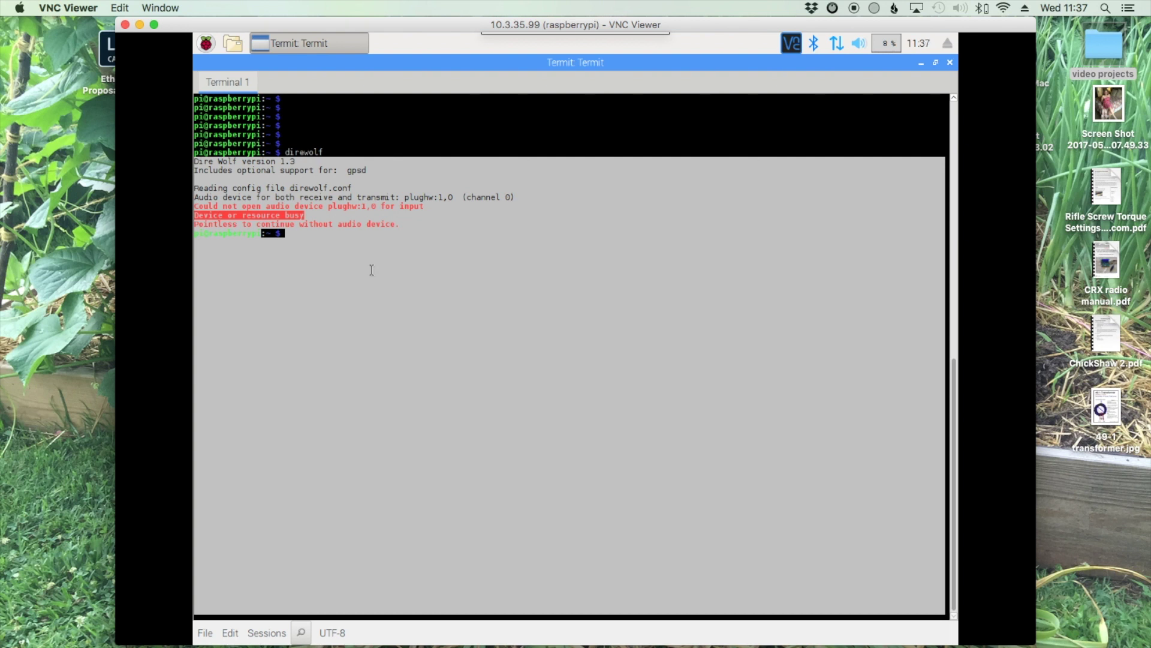
Kill piardopc to free the audio device, clear the screen, and restart Dire Wolf.
{"action": "type", "text": "sudo killall piar"}
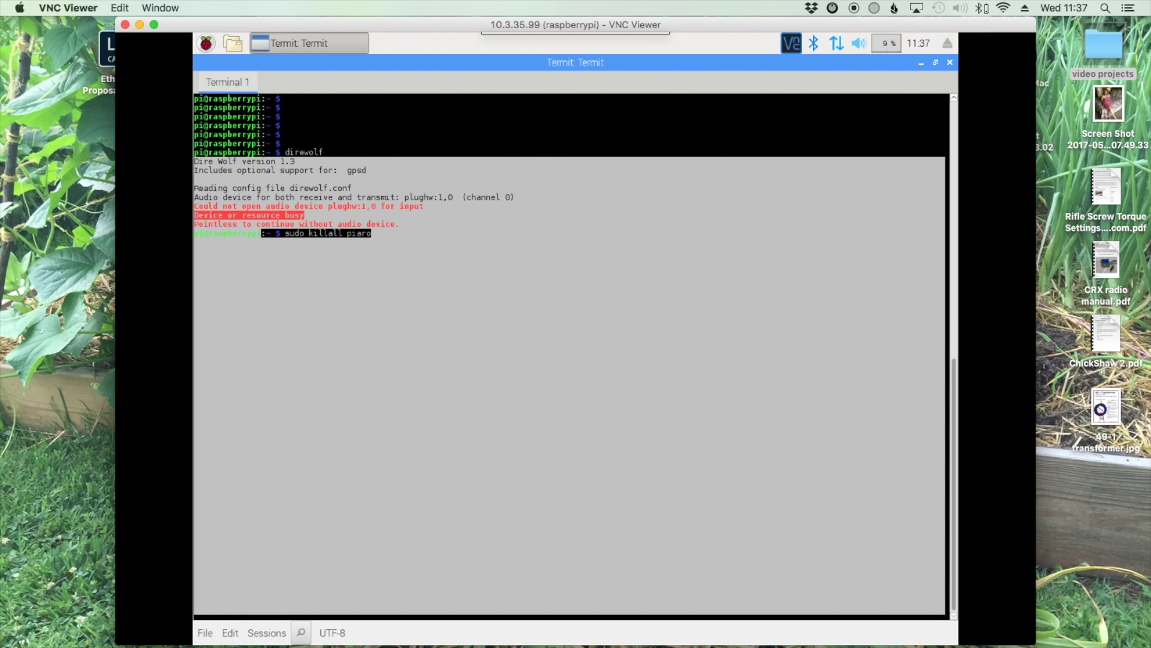
{"action": "type", "text": "dopc"}
{"action": "key", "text": "Return"}
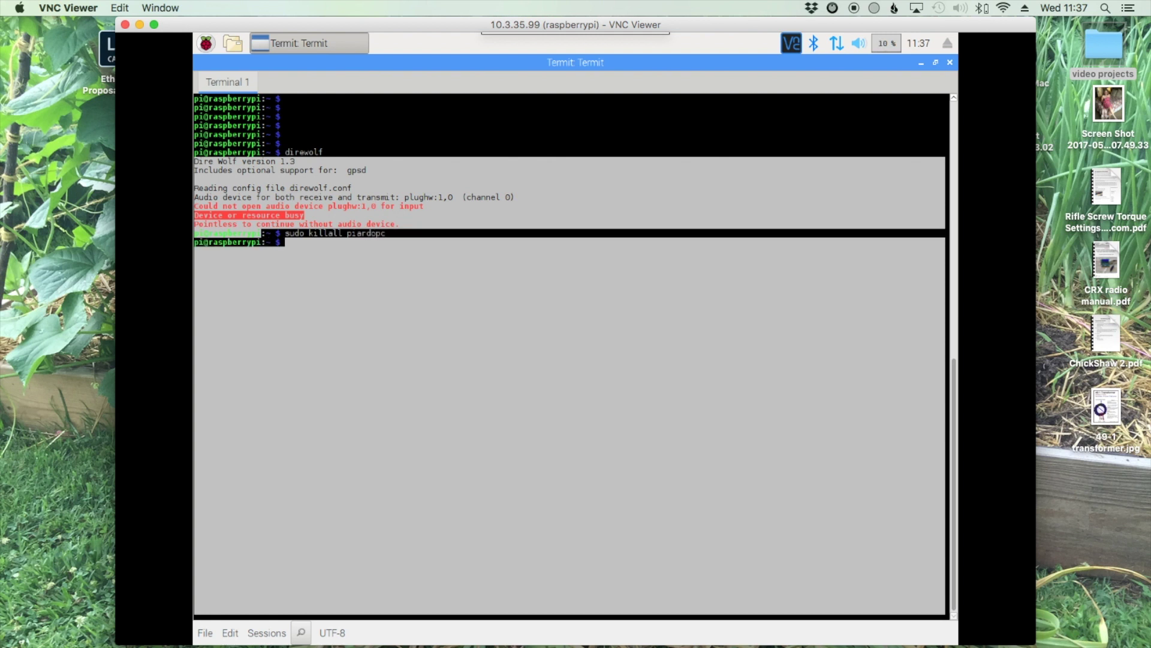
{"action": "type", "text": "clear"}
{"action": "key", "text": "Return"}
{"action": "key", "text": "Return"}
{"action": "key", "text": "Return"}
{"action": "key", "text": "Return"}
{"action": "key", "text": "Return"}
{"action": "key", "text": "Return"}
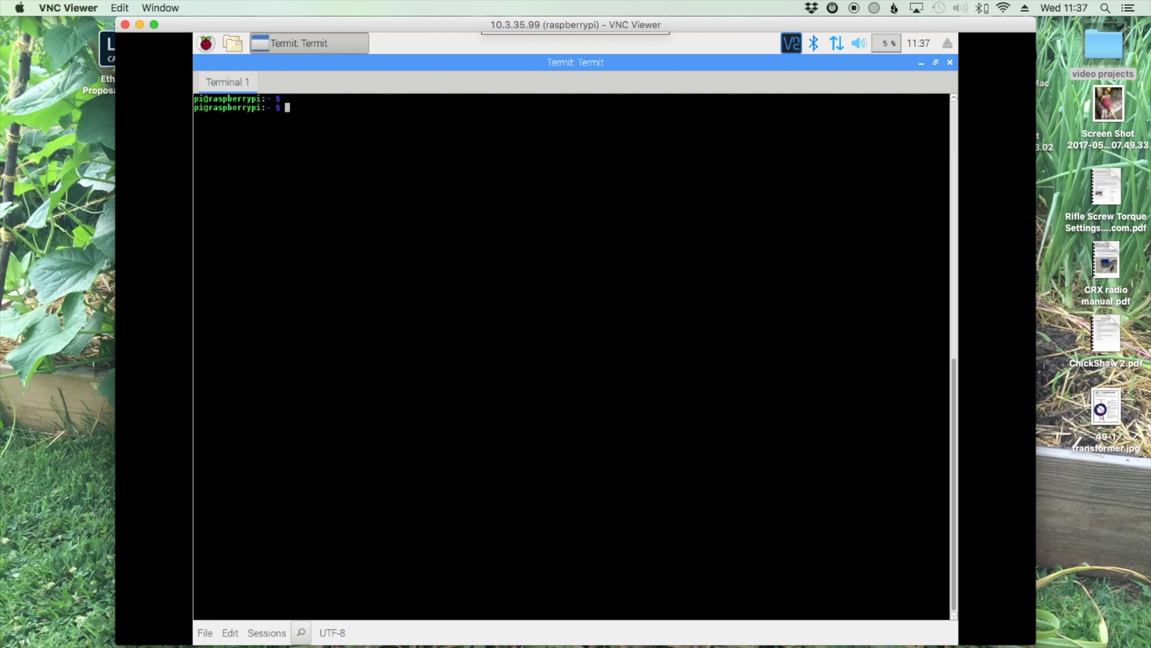
{"action": "type", "text": "direwo"}
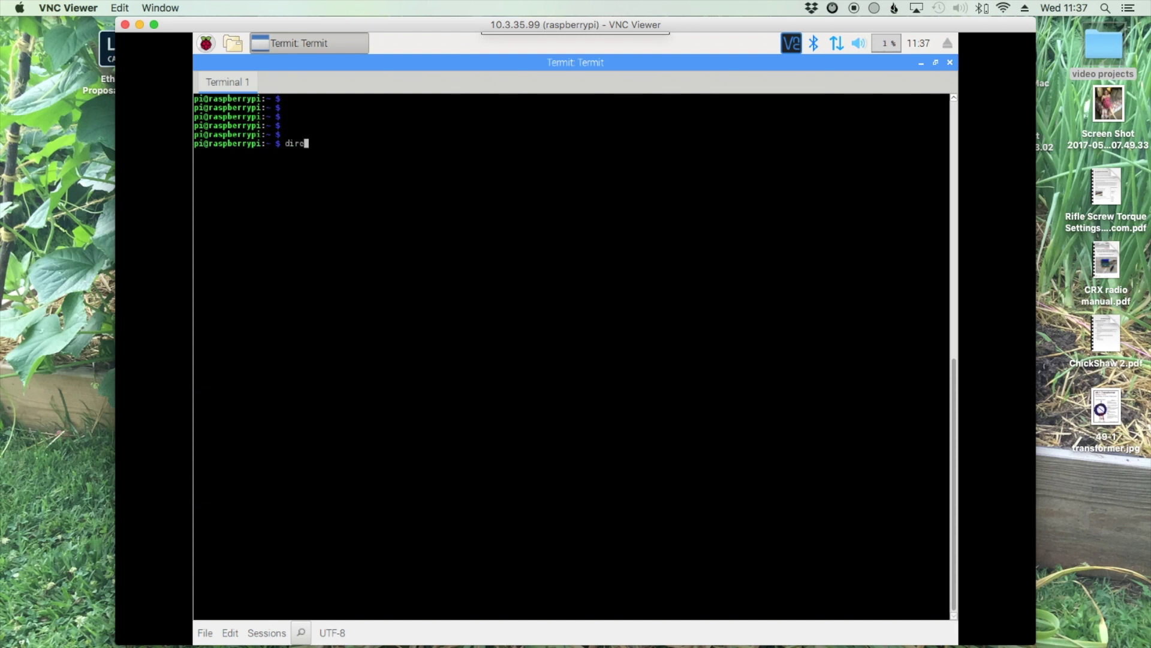
{"action": "type", "text": "lf"}
{"action": "key", "text": "Return"}
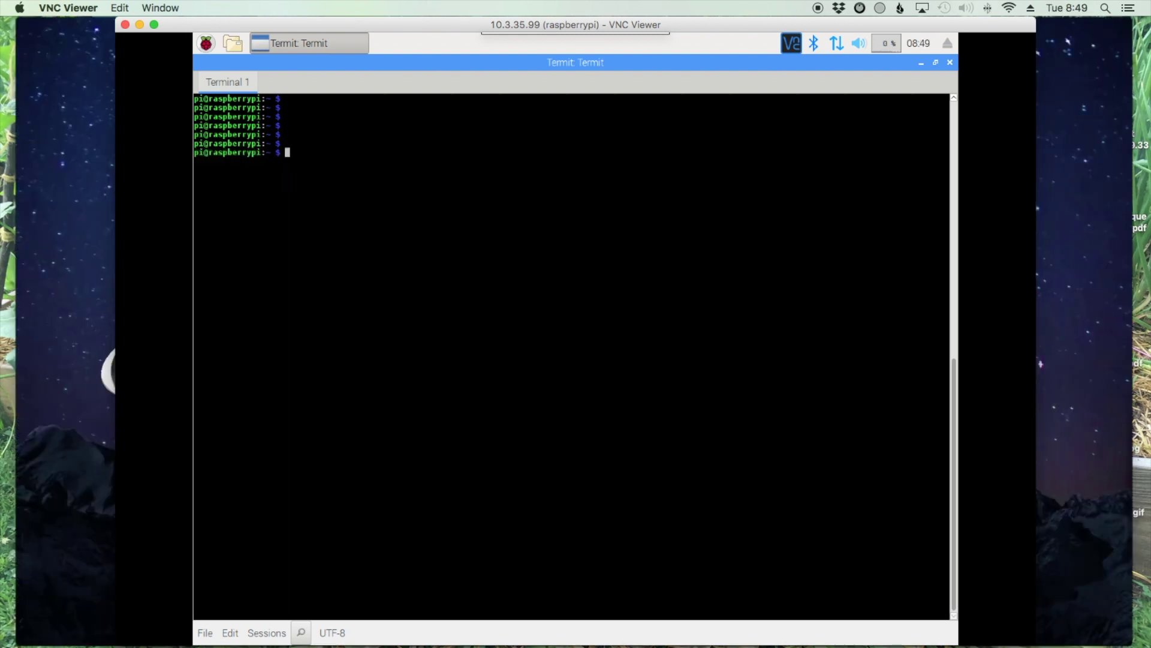
Start Dire Wolf once more and open a second terminal tab.
{"action": "type", "text": "direwolf"}
{"action": "key", "text": "Return"}
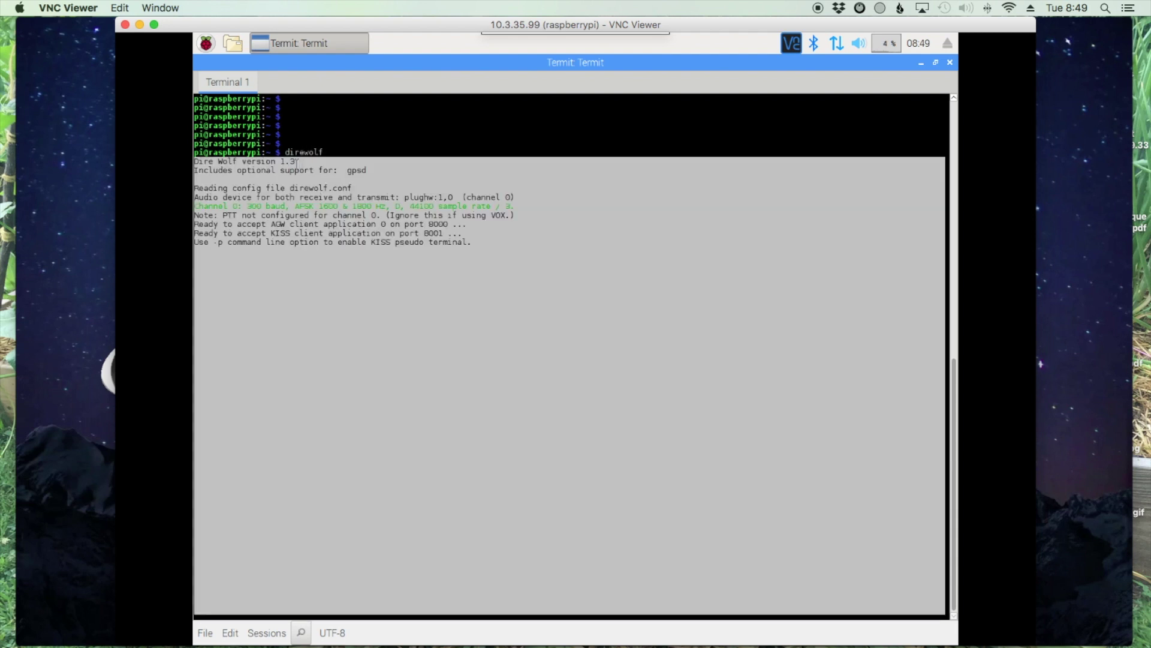
{"action": "key", "text": "ctrl+t"}
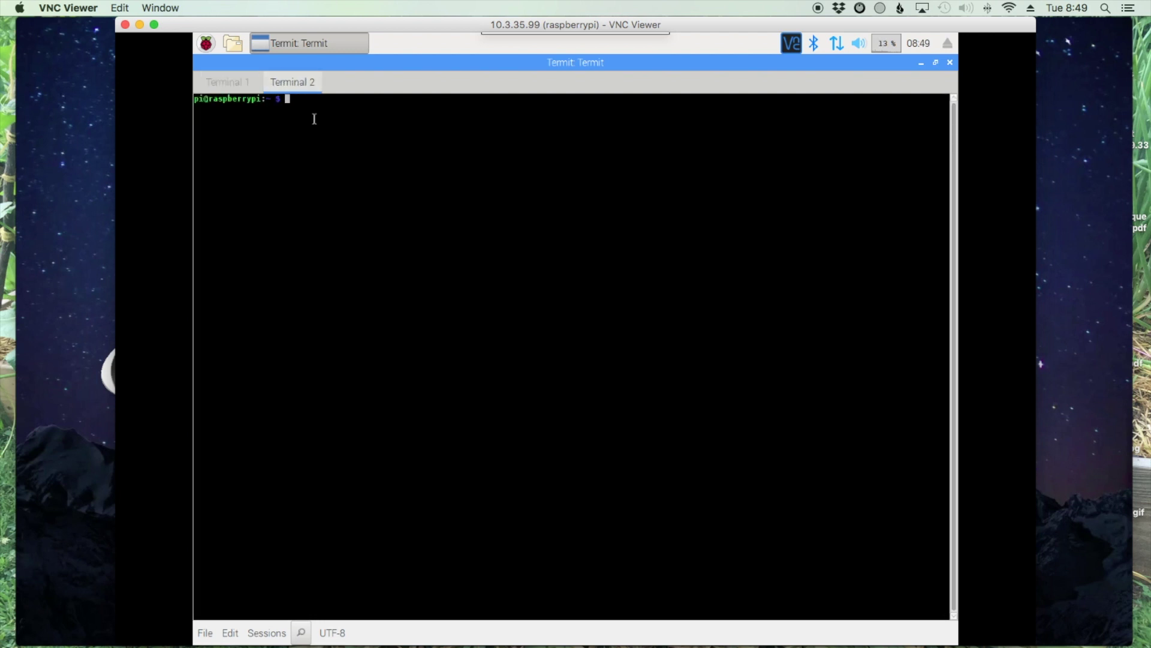
Launch Xastir with 'sudo xastir' and enter the station call sign in place of NOCALL.
{"action": "key", "text": "Return"}
{"action": "key", "text": "Return"}
{"action": "key", "text": "Return"}
{"action": "type", "text": "sudo "}
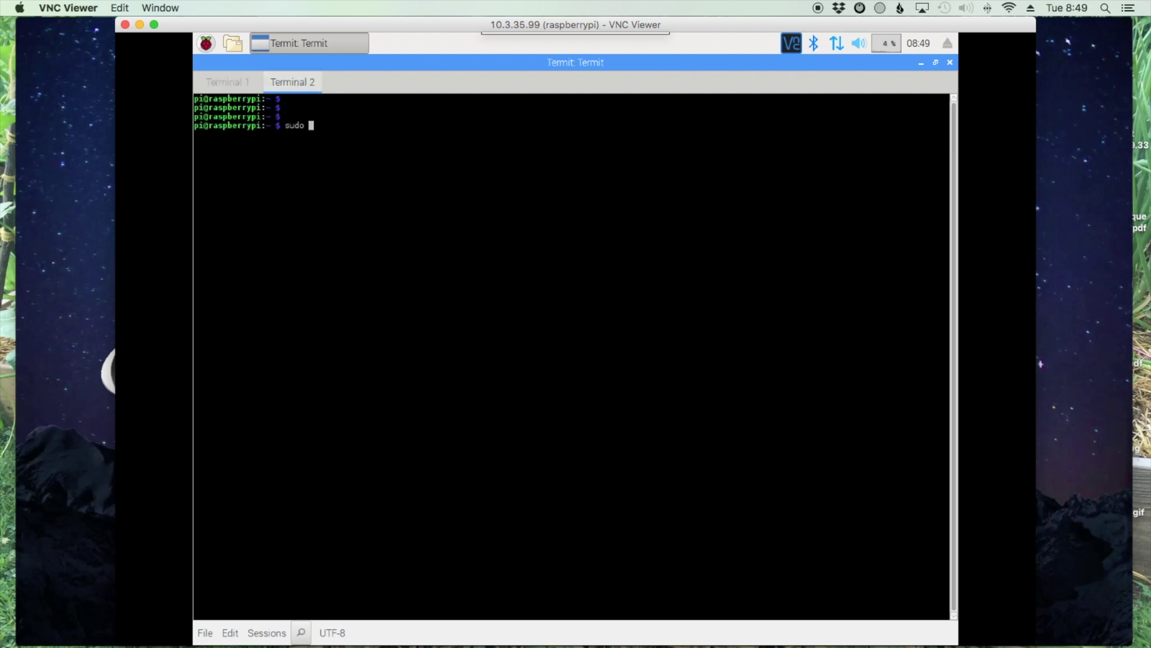
{"action": "type", "text": "xastir"}
{"action": "key", "text": "Return"}
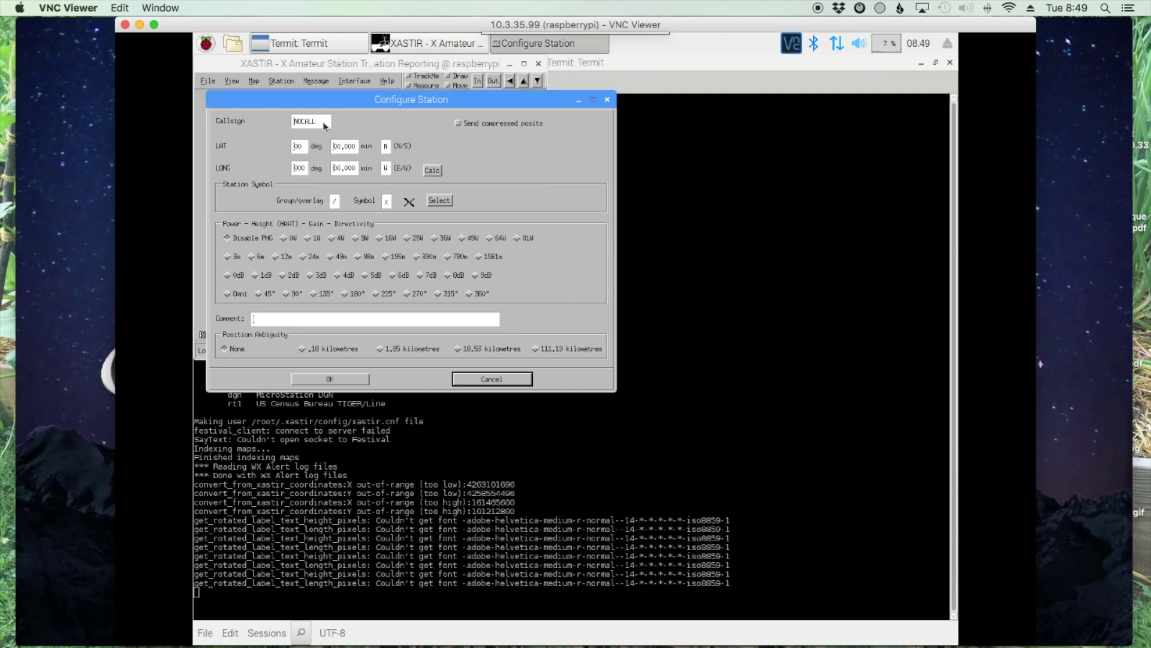
{"action": "left_click_drag", "start_coordinate": [318, 121], "coordinate": [291, 121]}
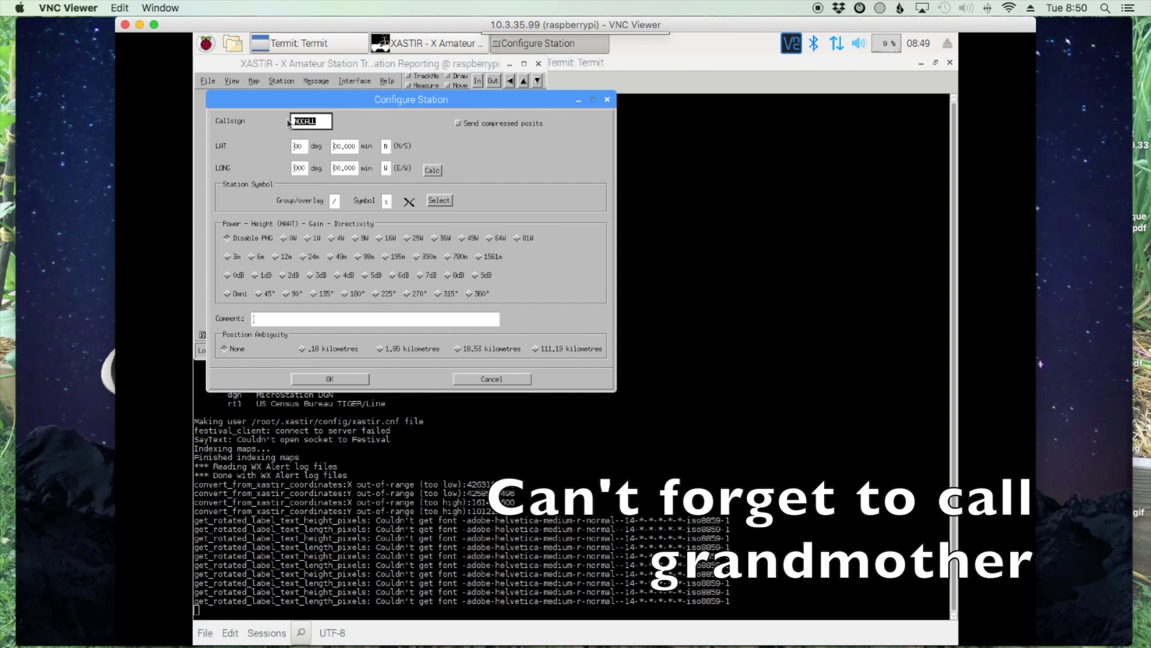
{"action": "type", "text": "kn4ack"}
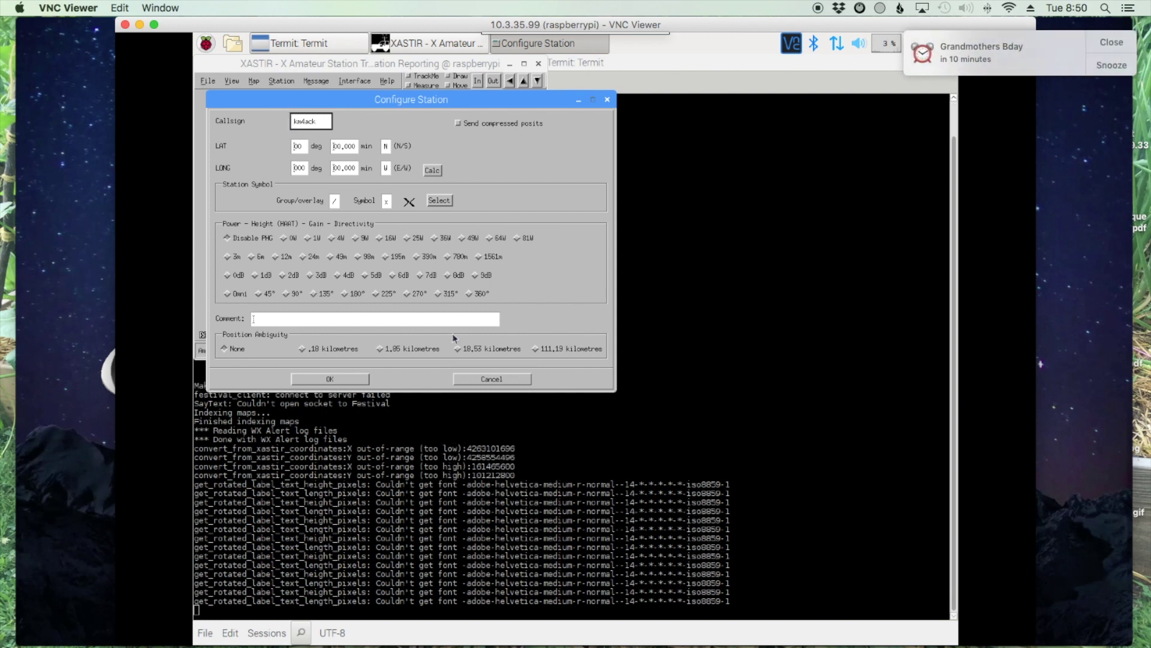
{"action": "left_click", "coordinate": [328, 379]}
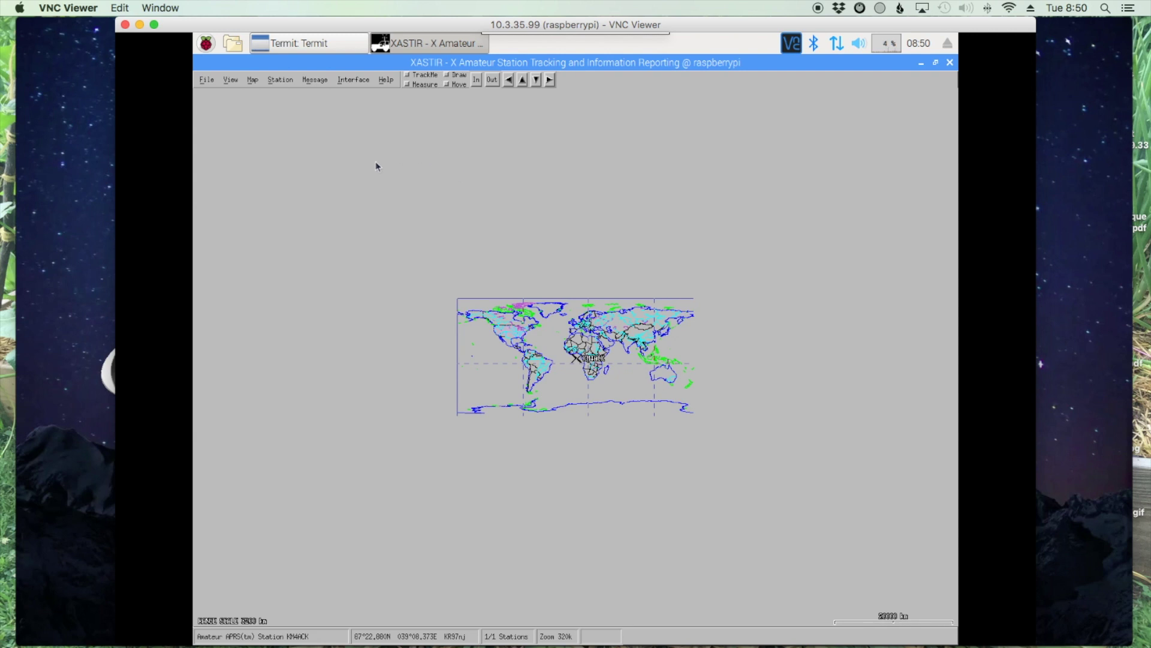
Add a new Networked AGWPE interface in Interface Control.
{"action": "left_click", "coordinate": [351, 80]}
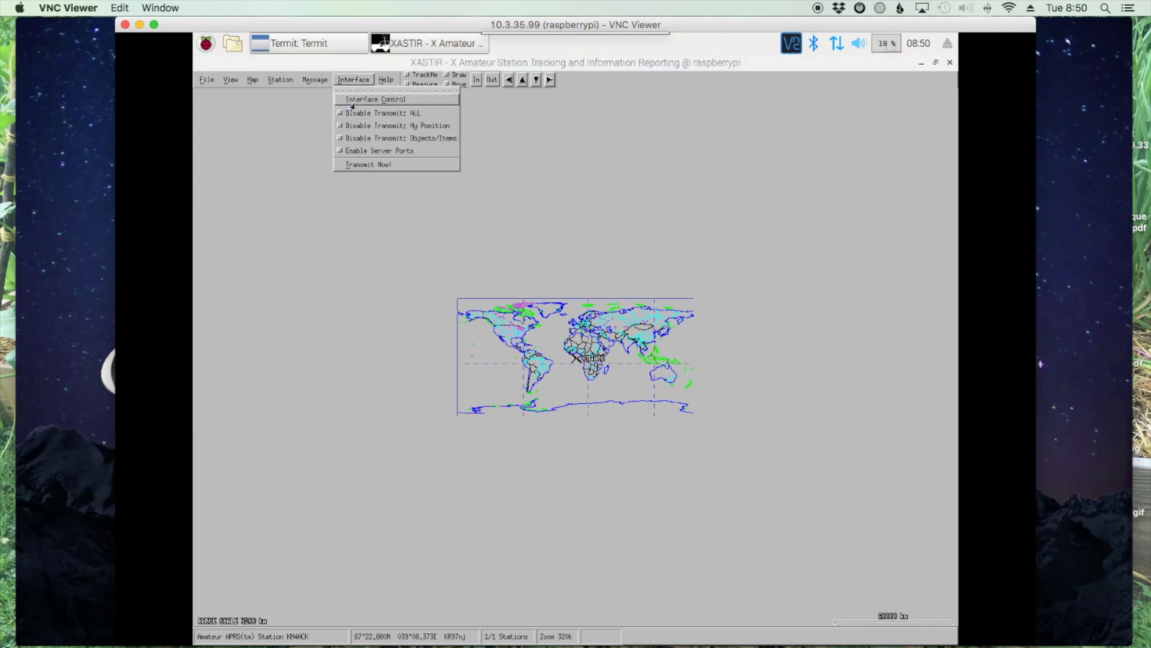
{"action": "left_click", "coordinate": [356, 100]}
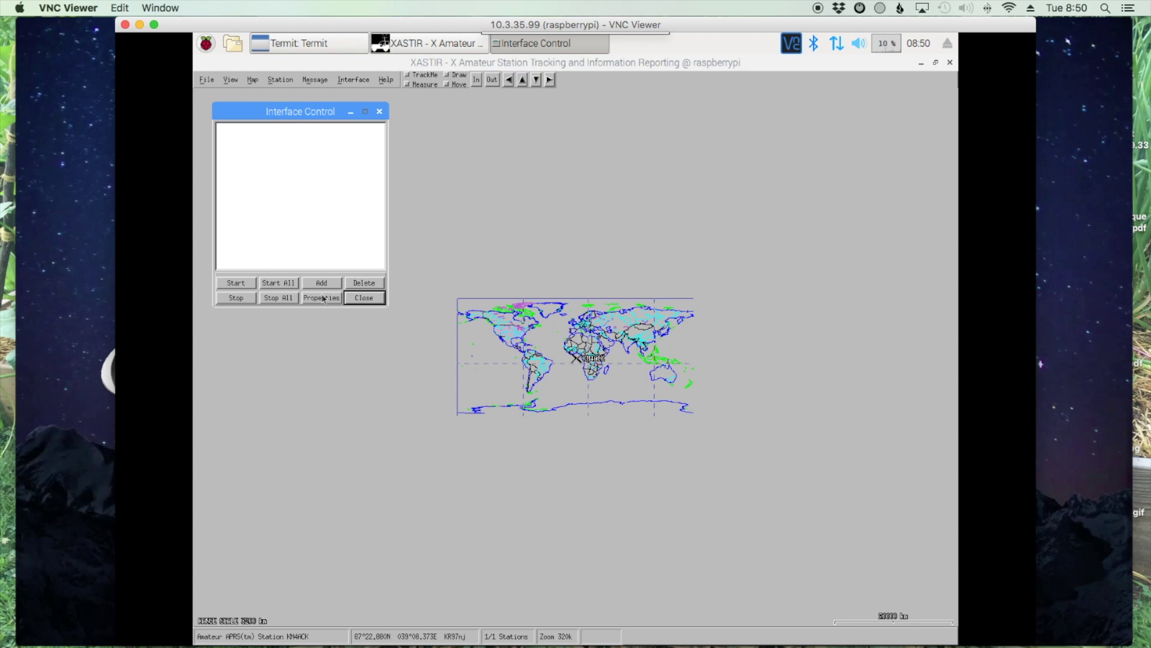
{"action": "left_click", "coordinate": [323, 283]}
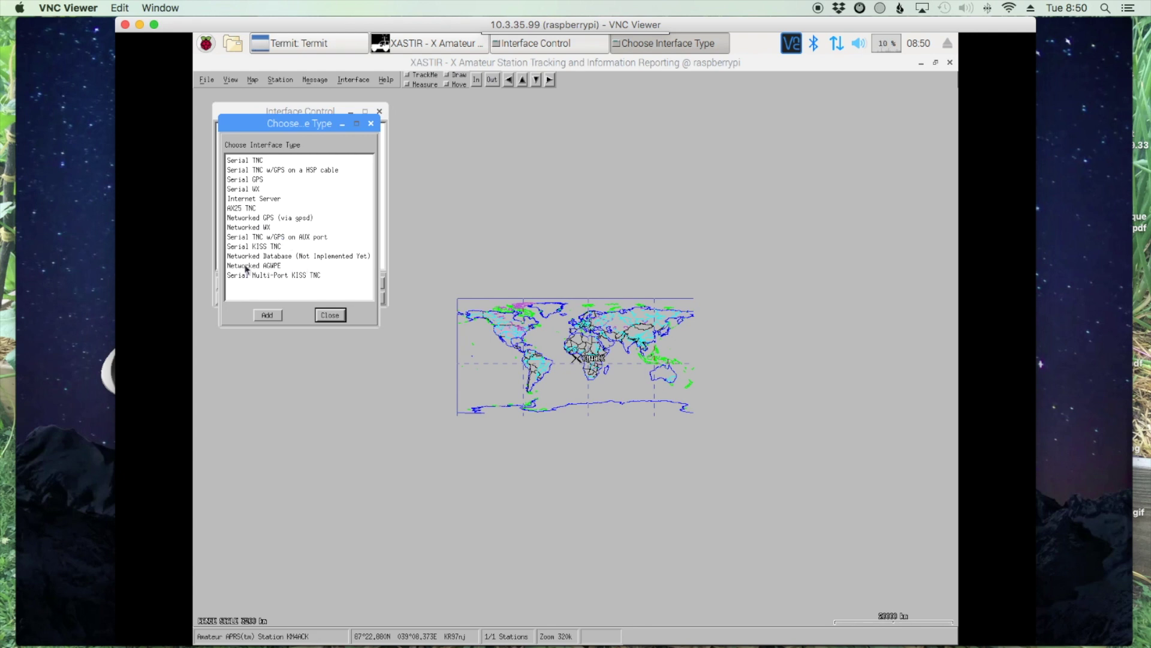
{"action": "left_click", "coordinate": [245, 266]}
{"action": "left_click", "coordinate": [268, 314]}
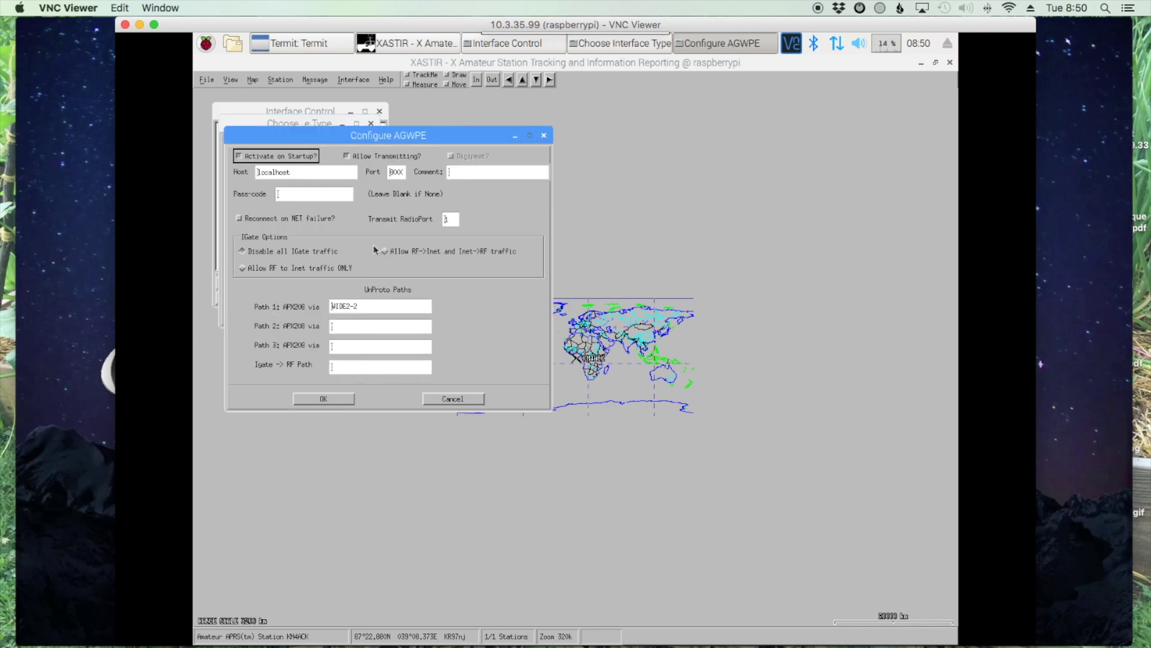
Replace the WIDE2-2 first digipeater path with GATE.
{"action": "left_click", "coordinate": [365, 308]}
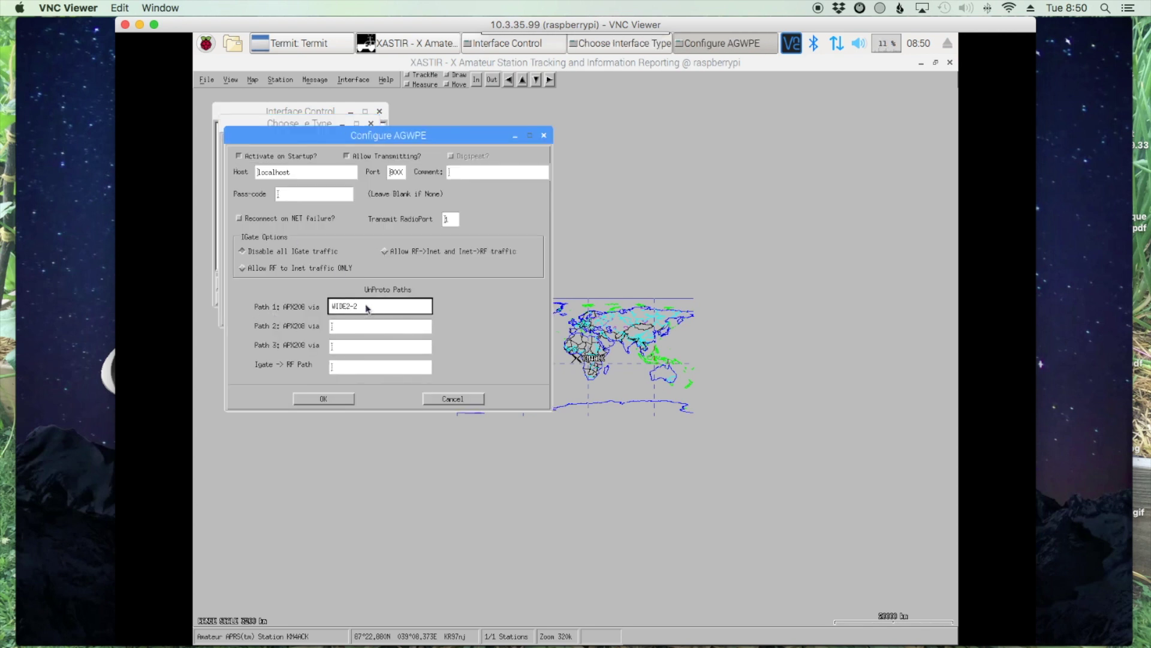
{"action": "left_click_drag", "start_coordinate": [365, 307], "coordinate": [313, 306]}
{"action": "type", "text": "GATE"}
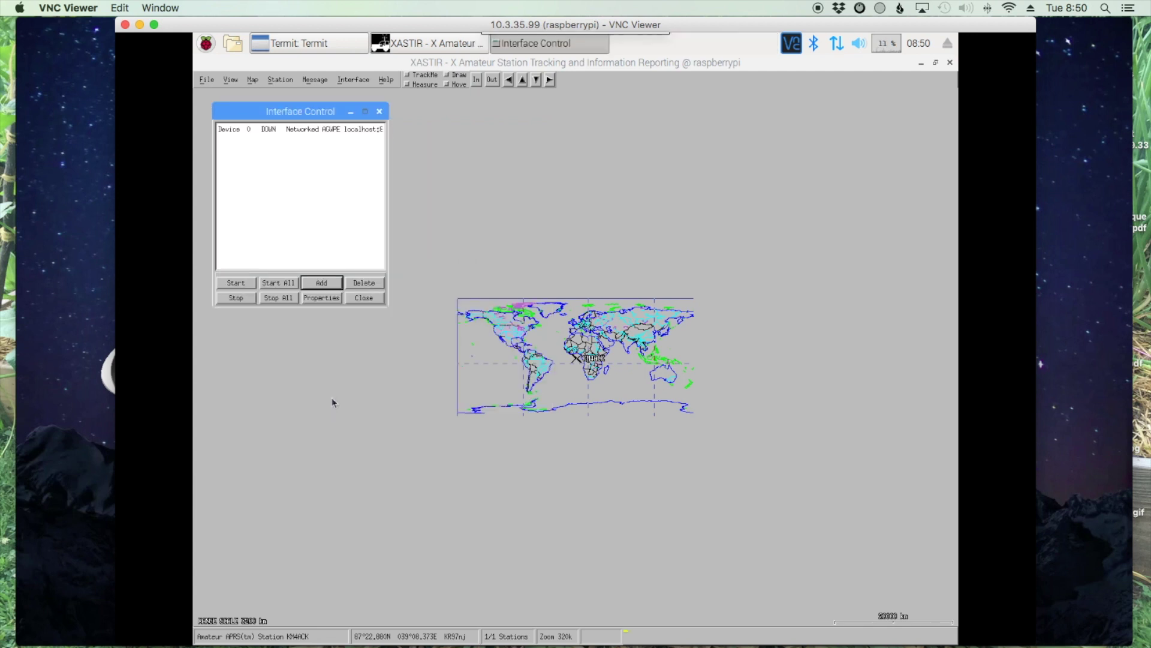
Start AGWPE device 0 and add a Networked GPS (via gpsd) interface on localhost:2947.
{"action": "left_click", "coordinate": [271, 129]}
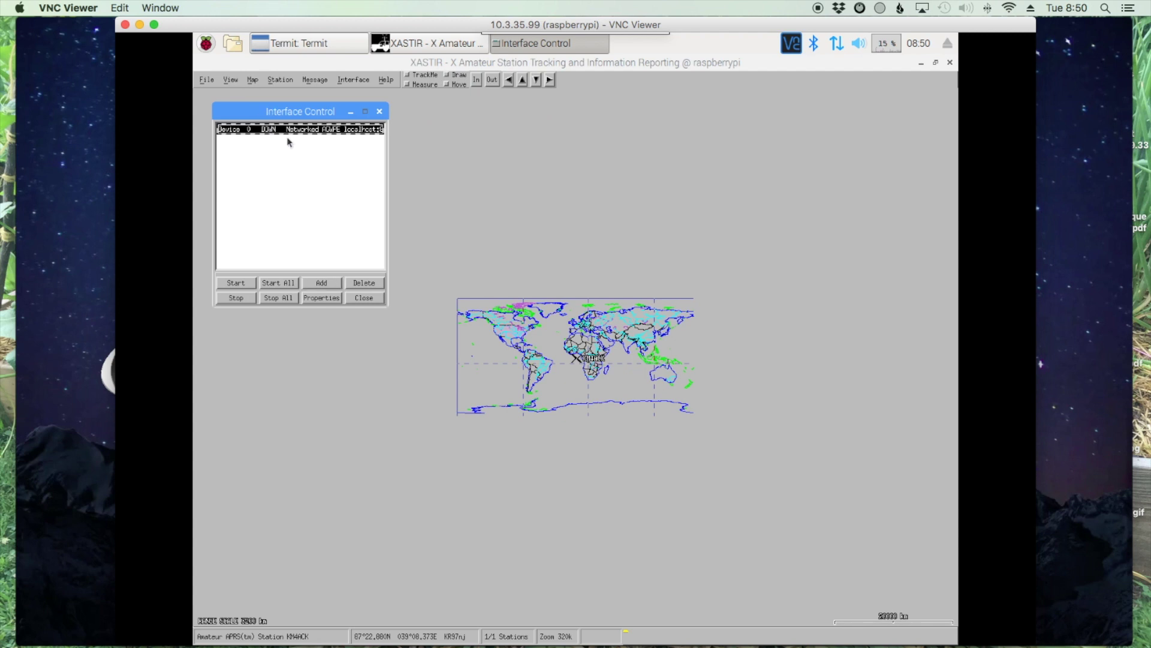
{"action": "left_click", "coordinate": [233, 282]}
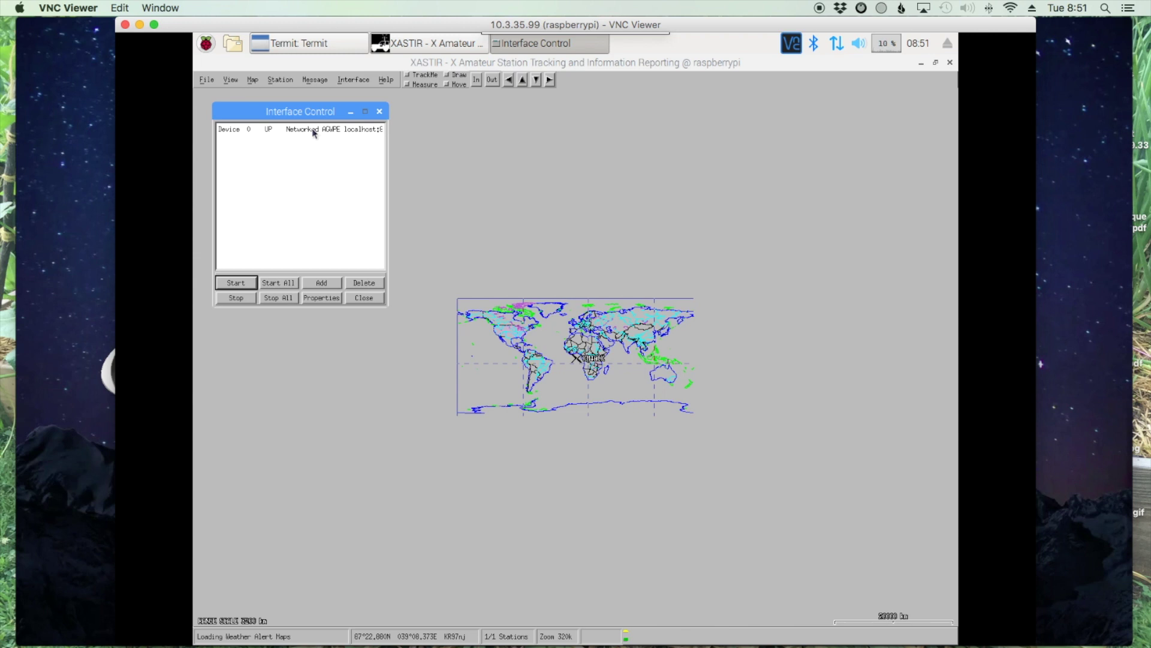
{"action": "left_click", "coordinate": [315, 285]}
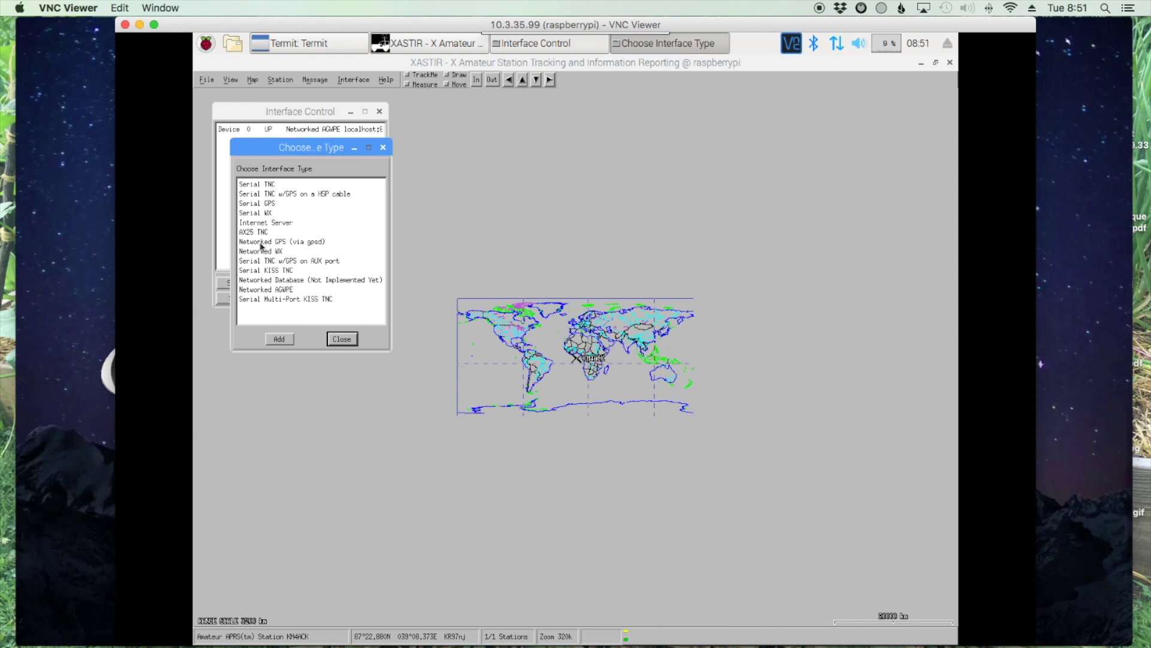
{"action": "left_click", "coordinate": [261, 243]}
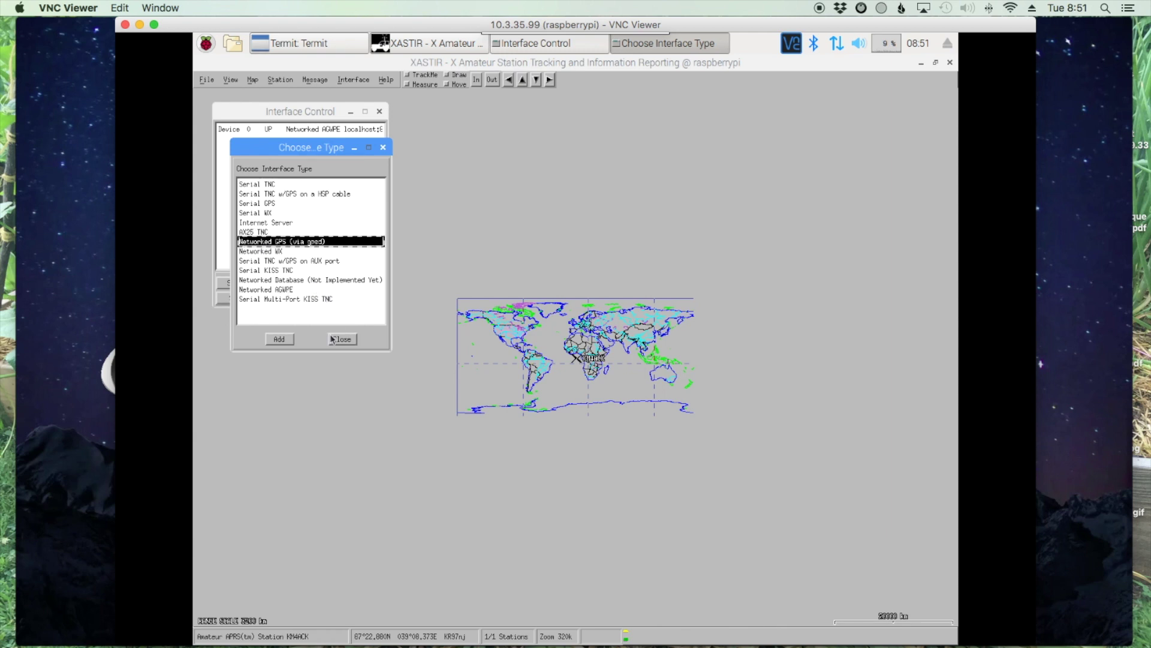
{"action": "left_click", "coordinate": [280, 340]}
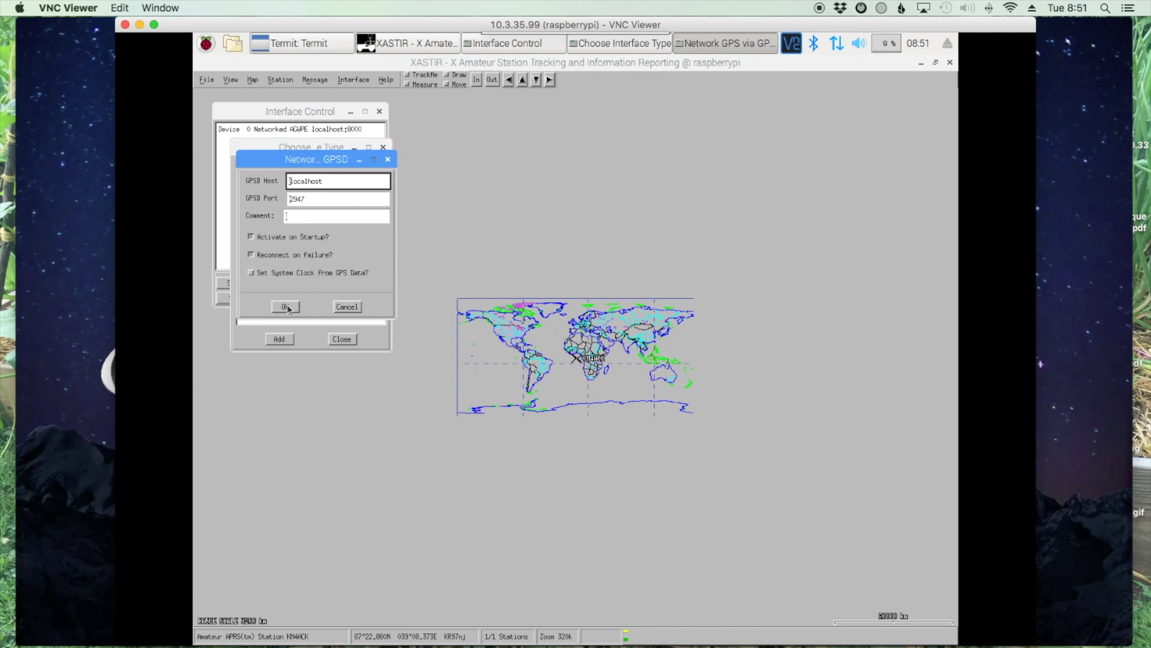
{"action": "left_click", "coordinate": [288, 307]}
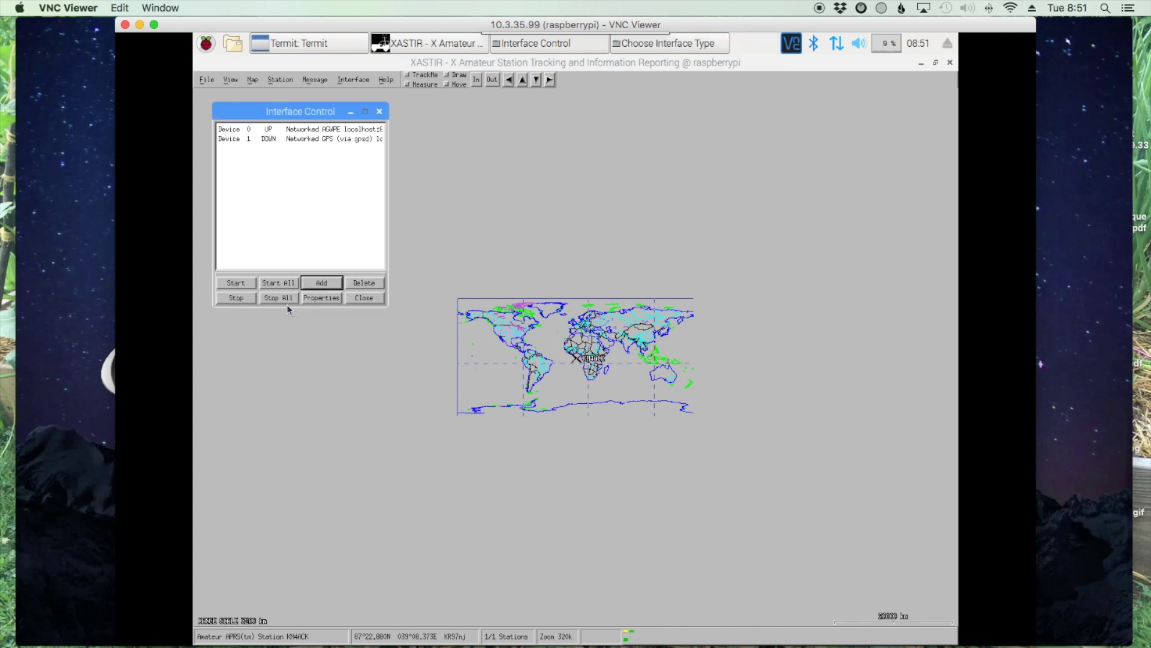
Start the gpsd GPS device 1 and close Interface Control.
{"action": "left_click", "coordinate": [271, 139]}
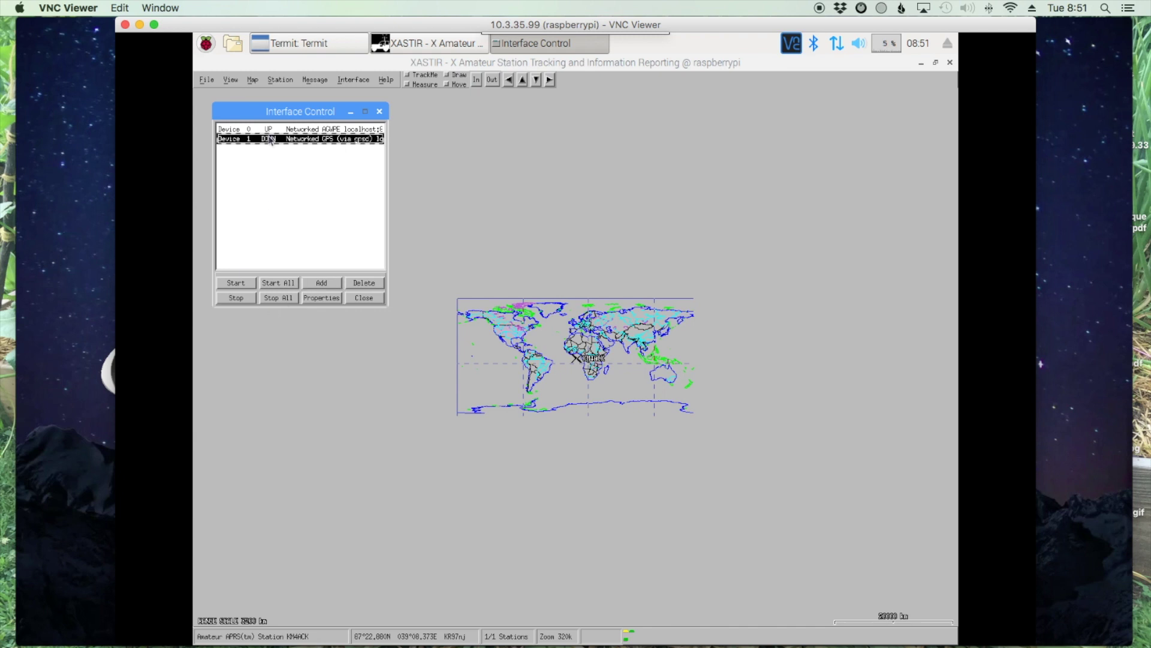
{"action": "left_click", "coordinate": [241, 285]}
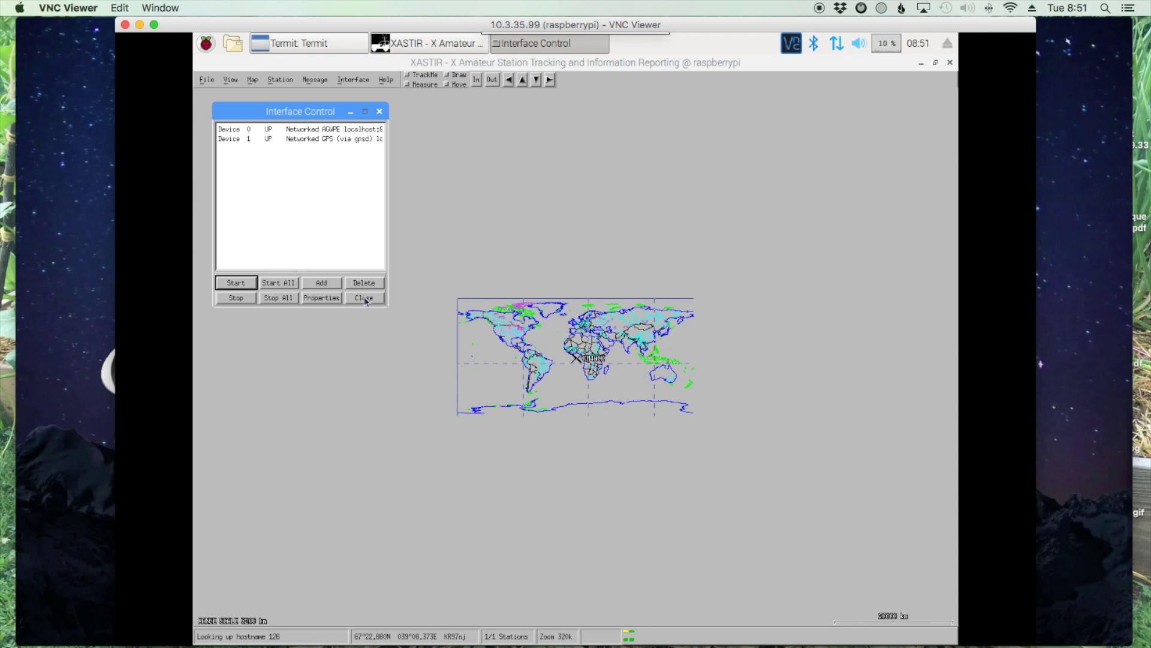
{"action": "left_click", "coordinate": [364, 298]}
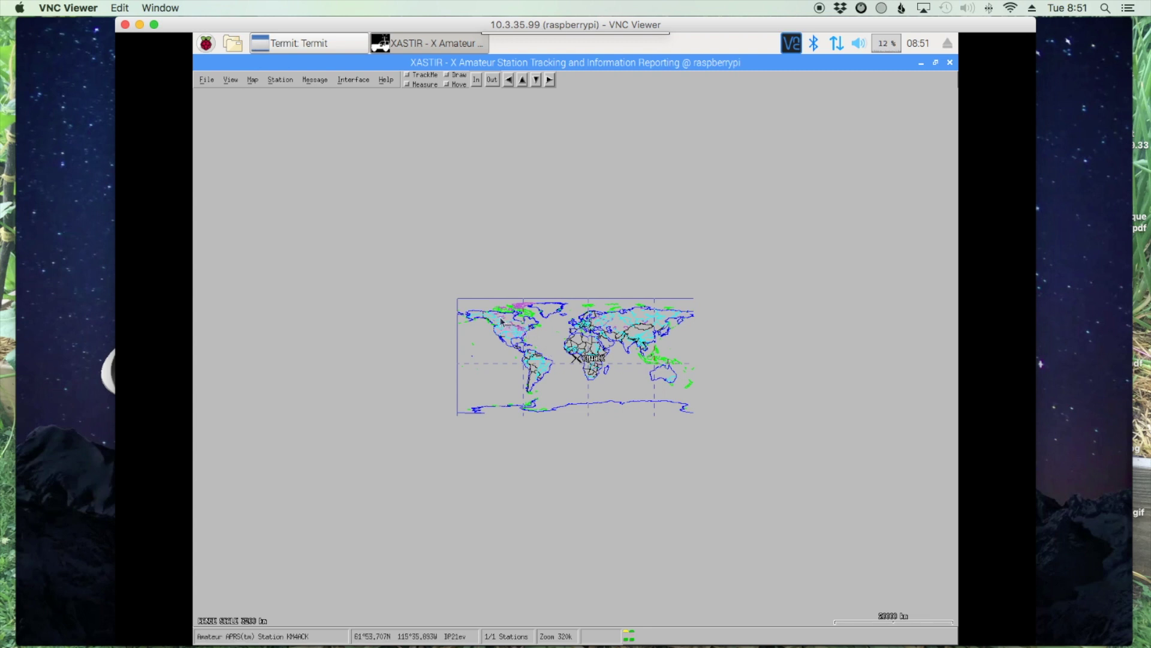
Drag a zoom box to zoom the map in on the station's region of the eastern US.
{"action": "left_click_drag", "start_coordinate": [500, 321], "coordinate": [592, 374]}
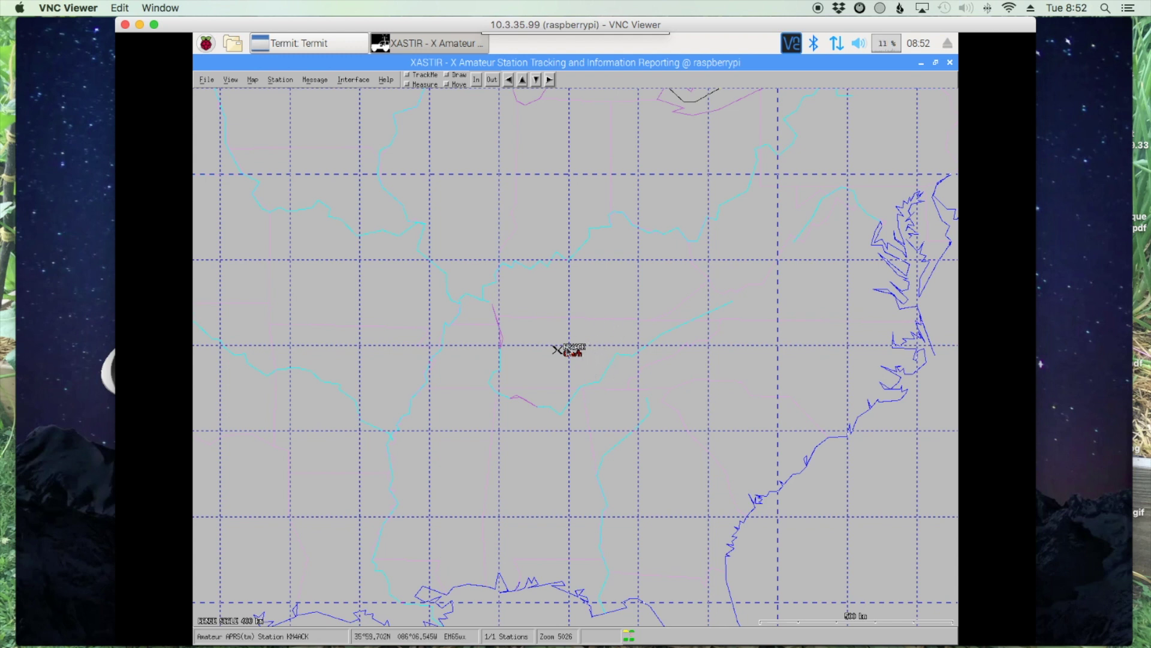
{"action": "left_click", "coordinate": [252, 81]}
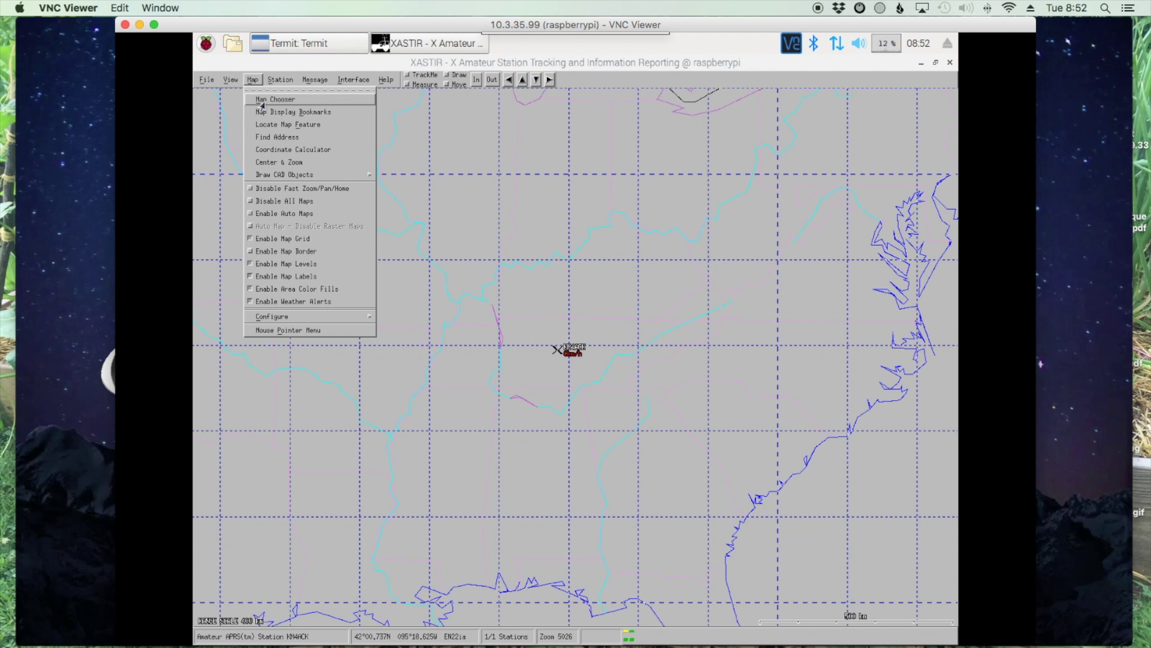
Select Online/OSM_tiled_mapnik.geo in the Map Chooser, apply it and confirm.
{"action": "left_click", "coordinate": [262, 100]}
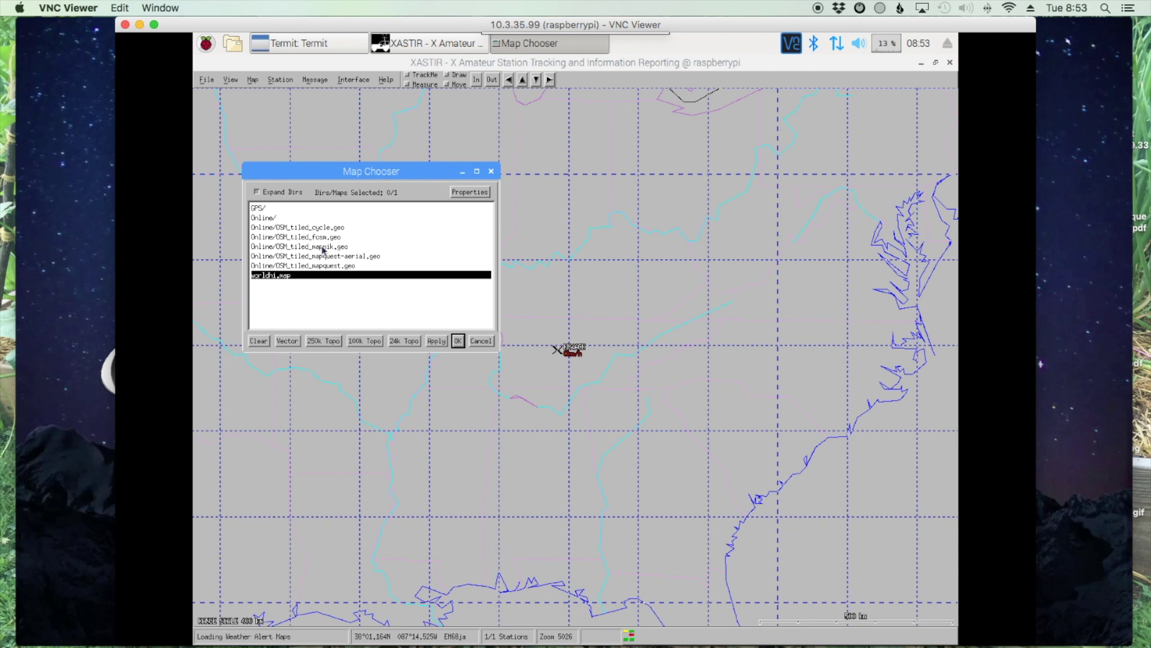
{"action": "left_click", "coordinate": [323, 248]}
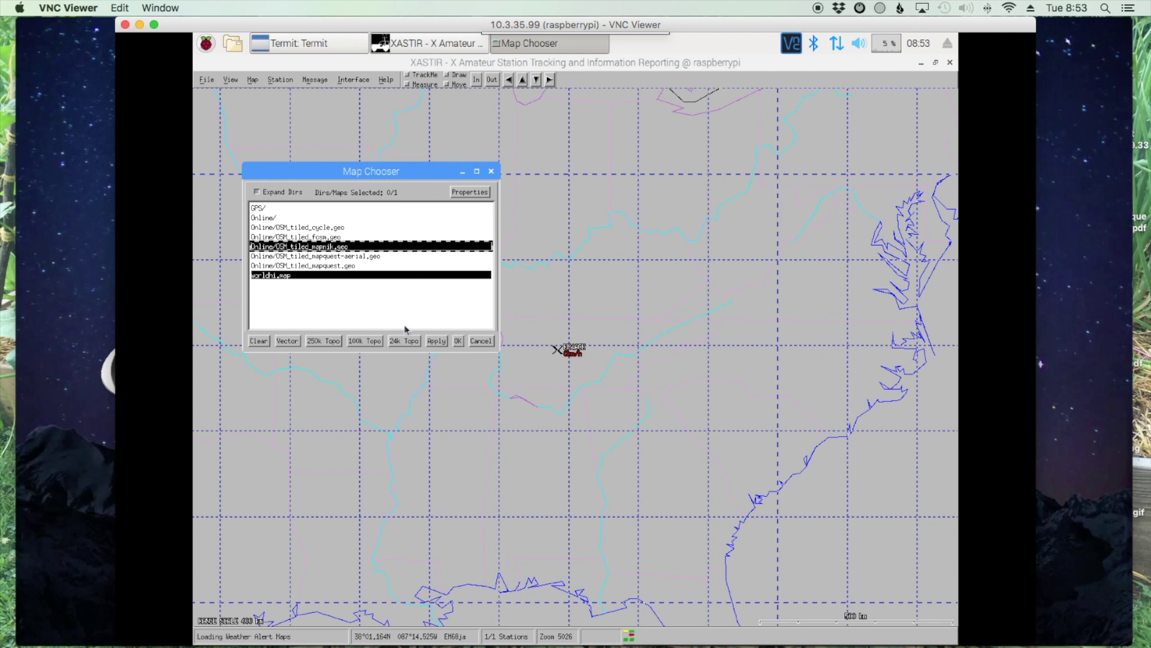
{"action": "left_click", "coordinate": [437, 342]}
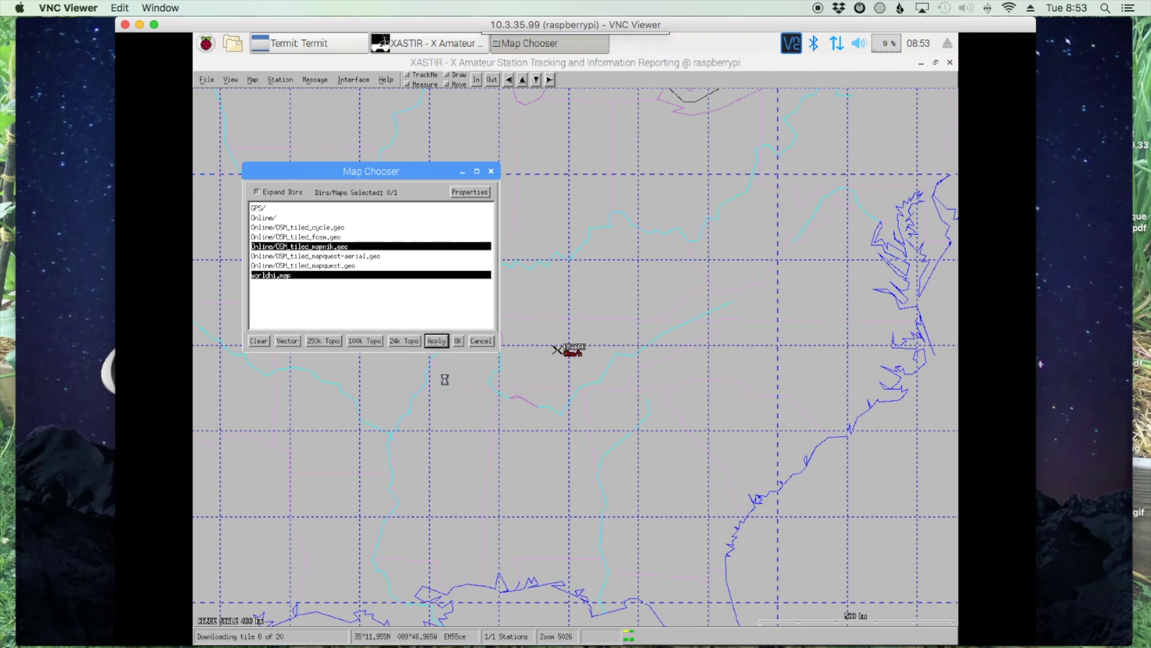
{"action": "left_click", "coordinate": [459, 341]}
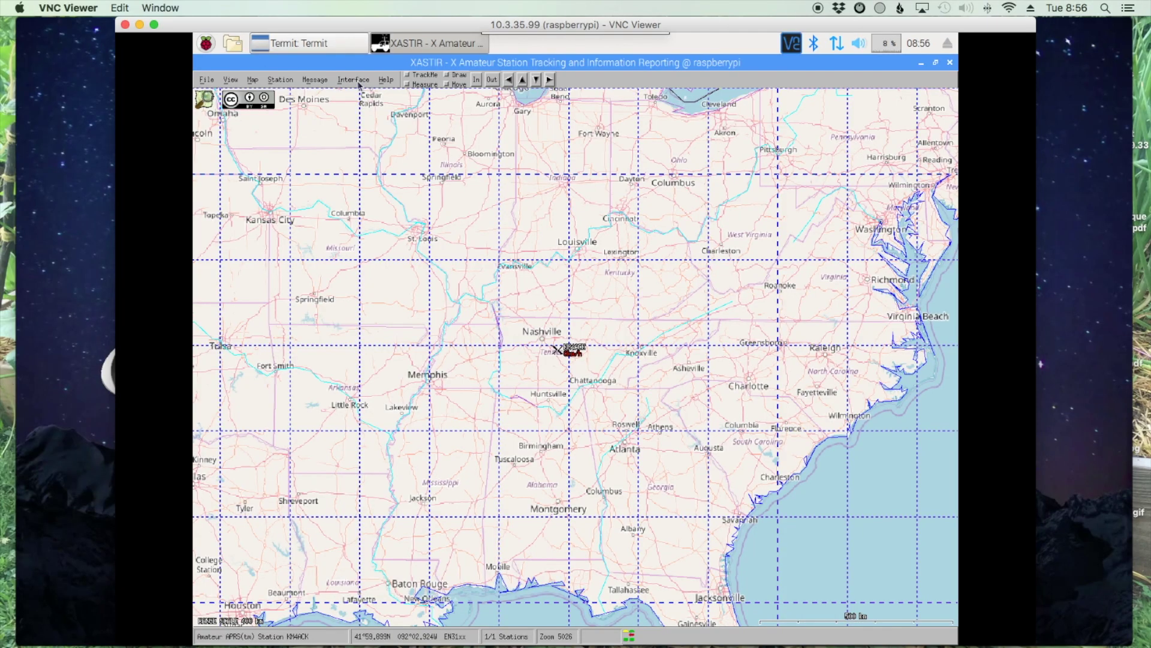
Begin sending the station's position beacon from the Interface menu.
{"action": "left_click", "coordinate": [355, 81]}
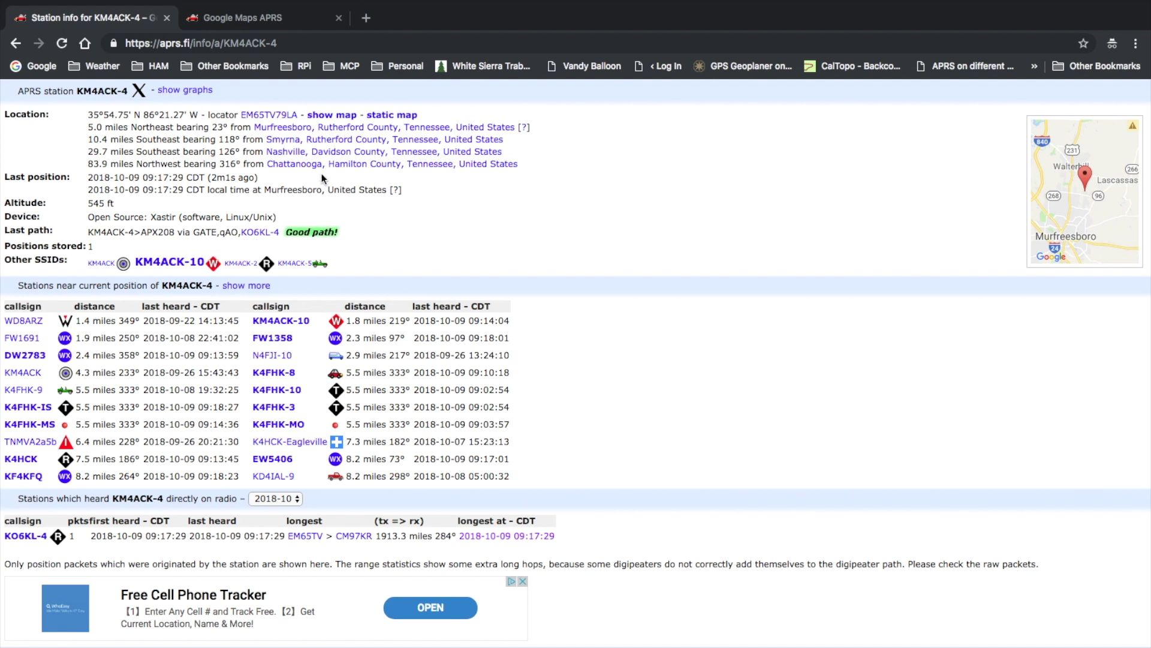
{"action": "left_click", "coordinate": [274, 20]}
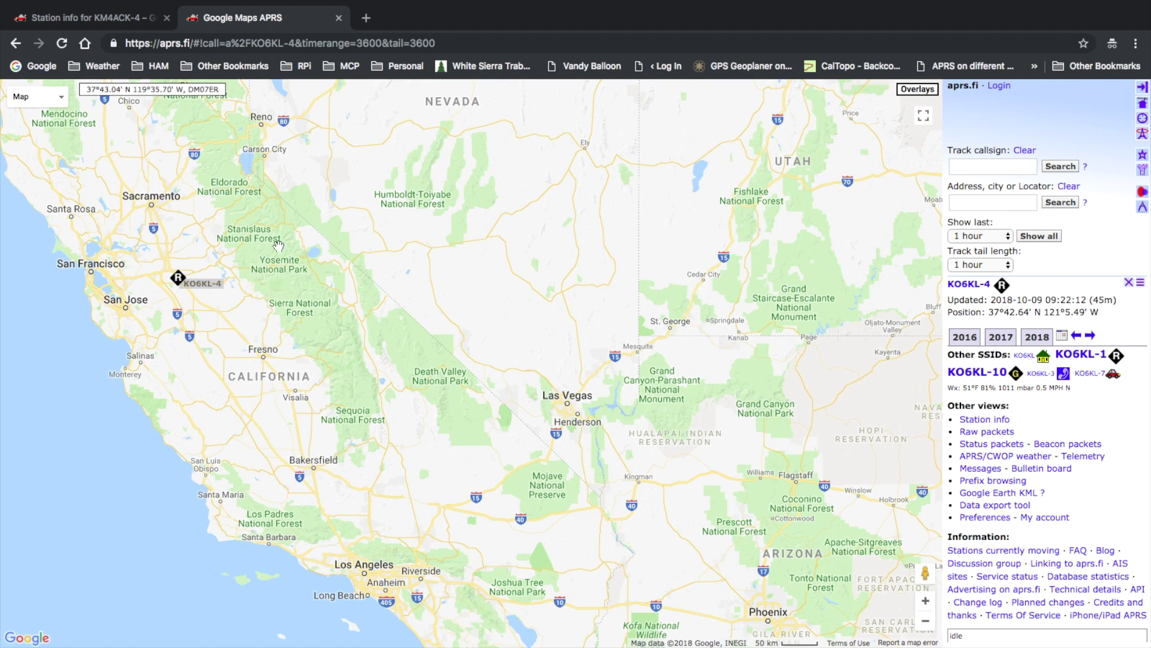
{"action": "left_click", "coordinate": [109, 24]}
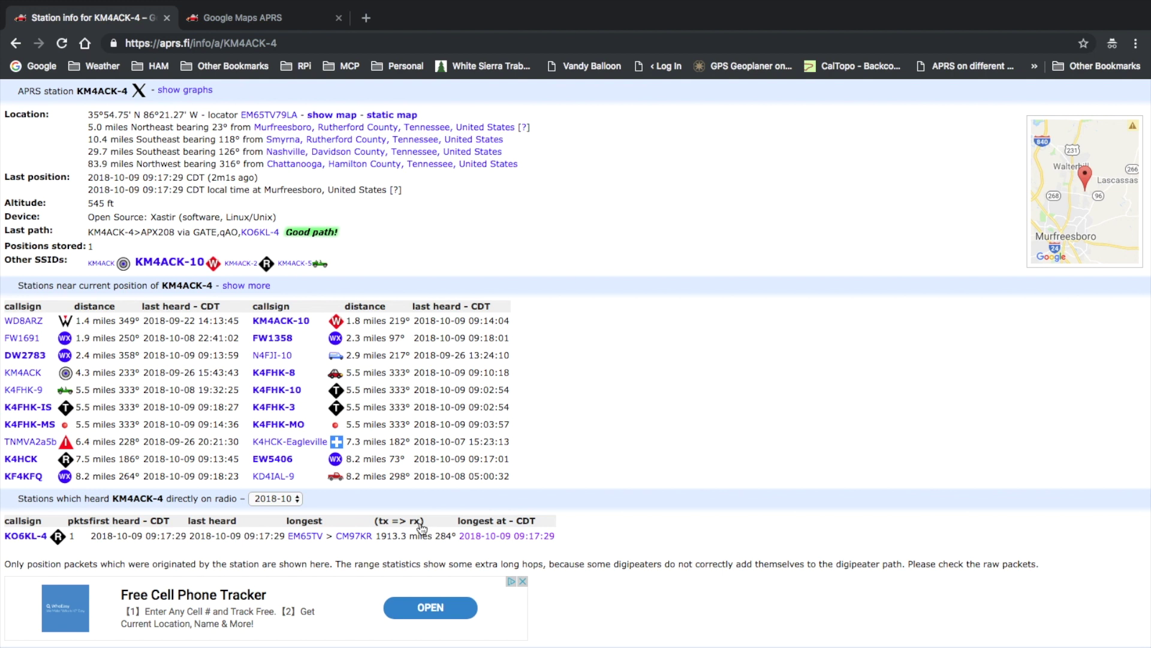
{"action": "left_click", "coordinate": [377, 537]}
{"action": "left_click_drag", "start_coordinate": [377, 538], "coordinate": [438, 537]}
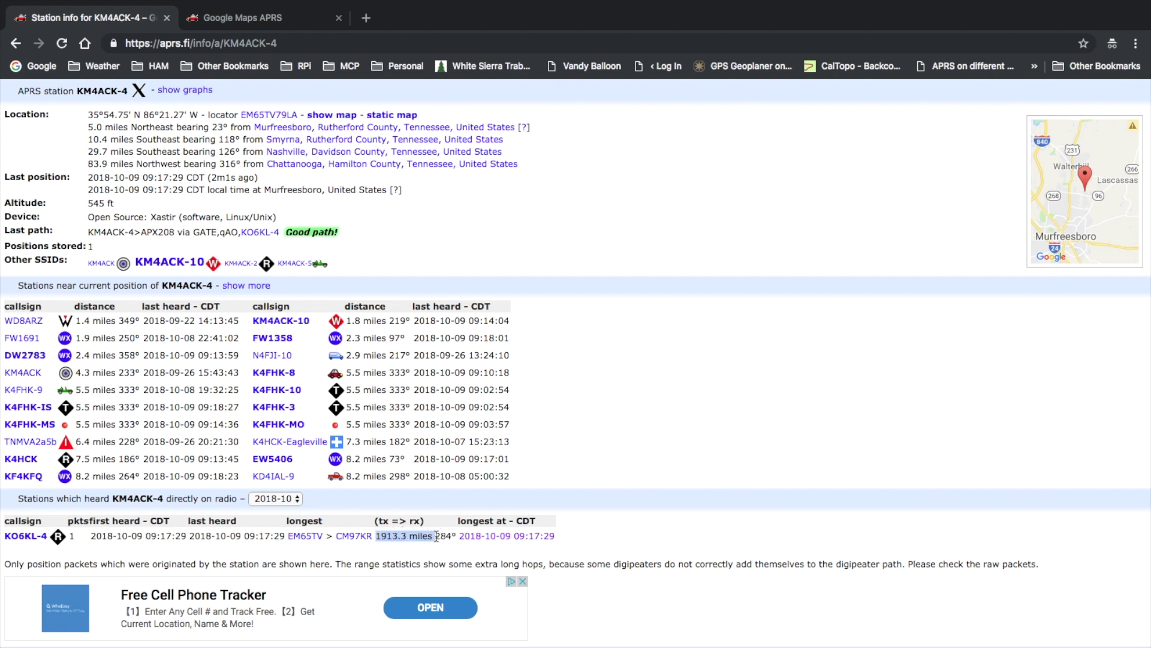